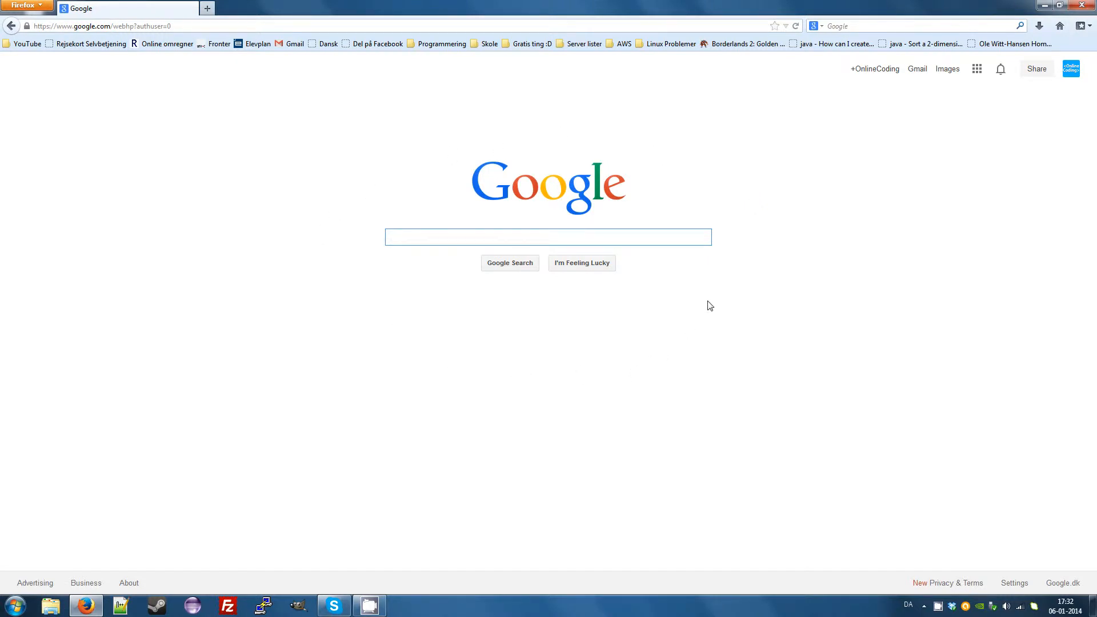
# Search Google for JDK and open Oracle's download page for Java Platform (JDK) 7u45.
pyautogui.write('JDK')
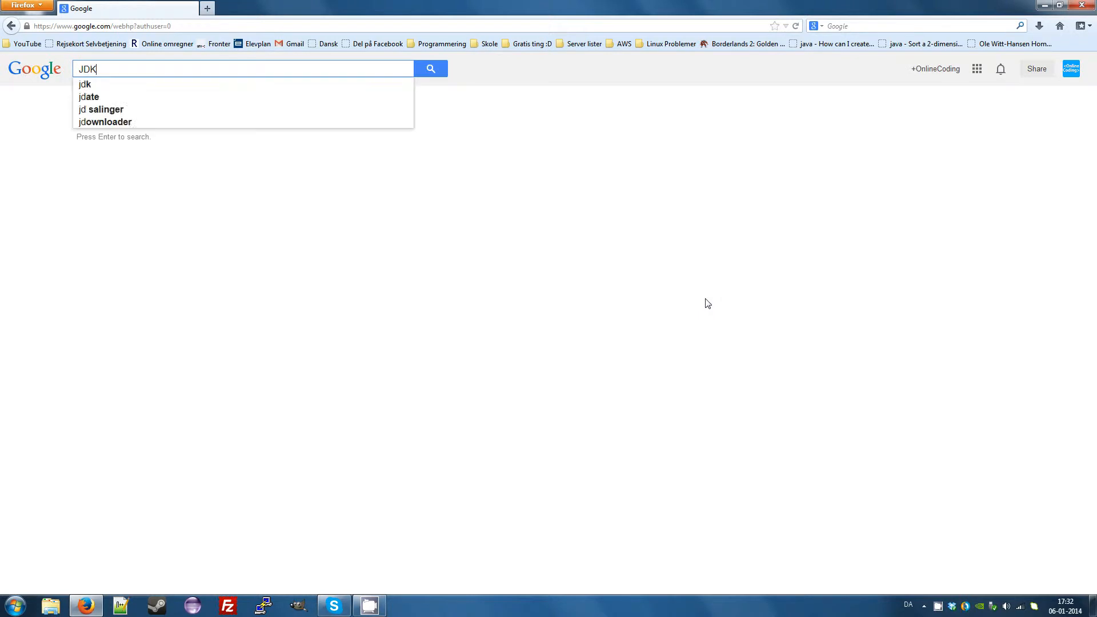
pyautogui.press('Return')
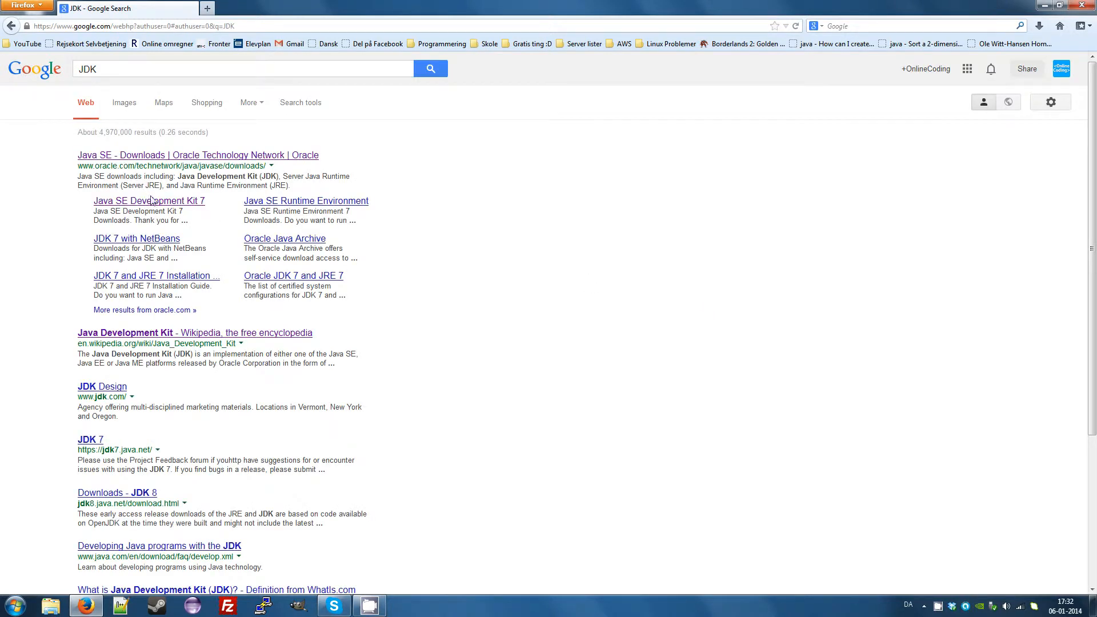
pyautogui.click(91, 156)
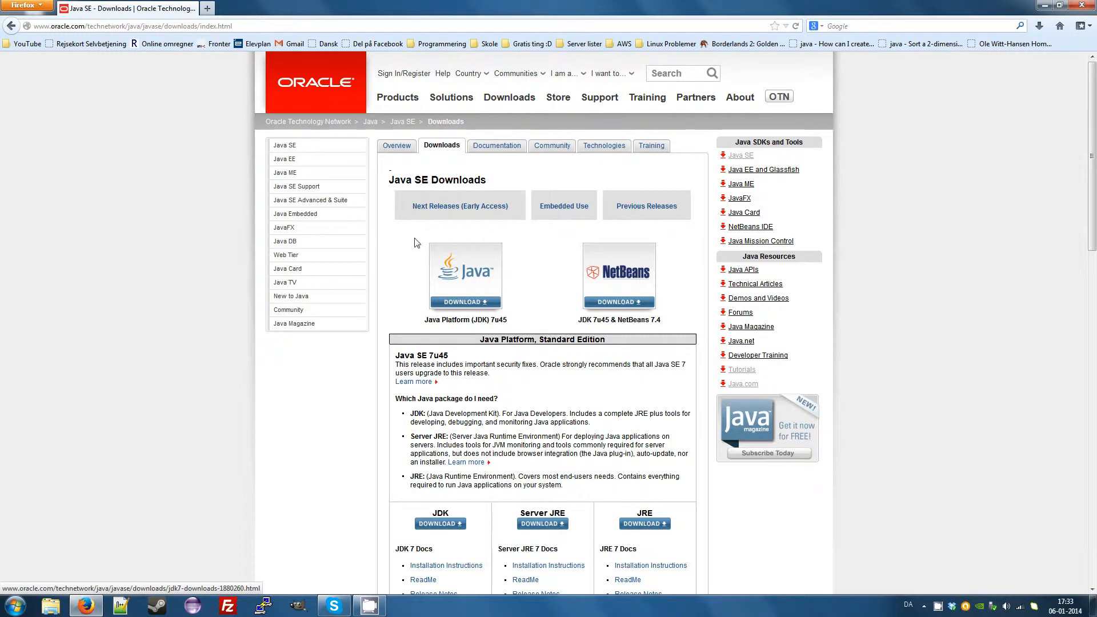
pyautogui.click(467, 271)
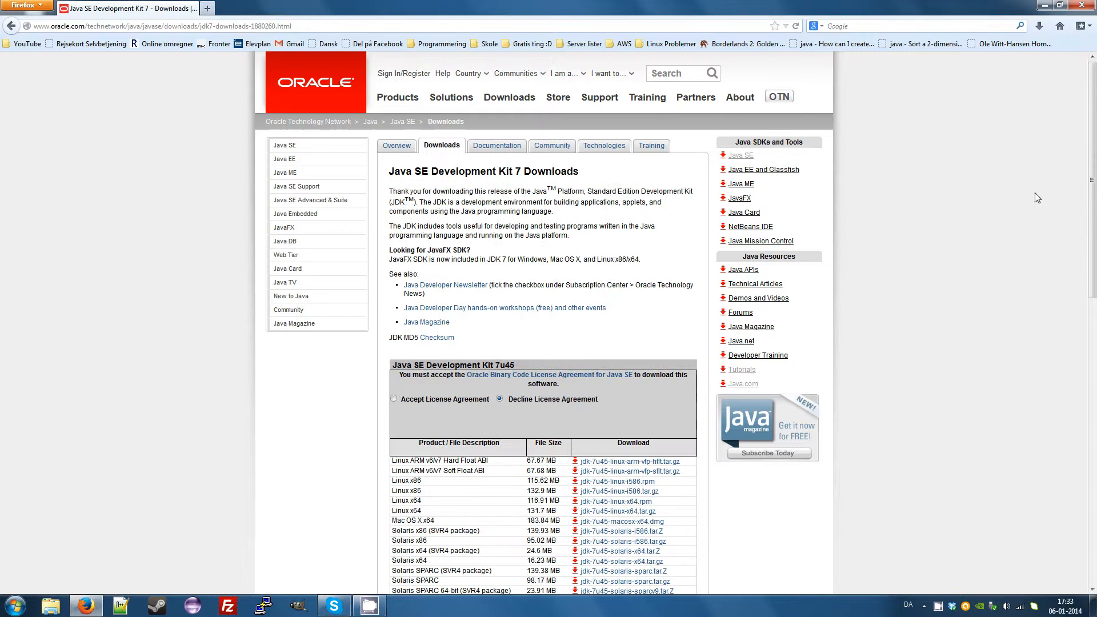
# Accept the Java SE Development Kit 7u45 license agreement and save the Windows x64 installer, jdk-7u45-windows-x64.exe.
pyautogui.moveTo(1091, 181); pyautogui.dragTo(1045, 273)
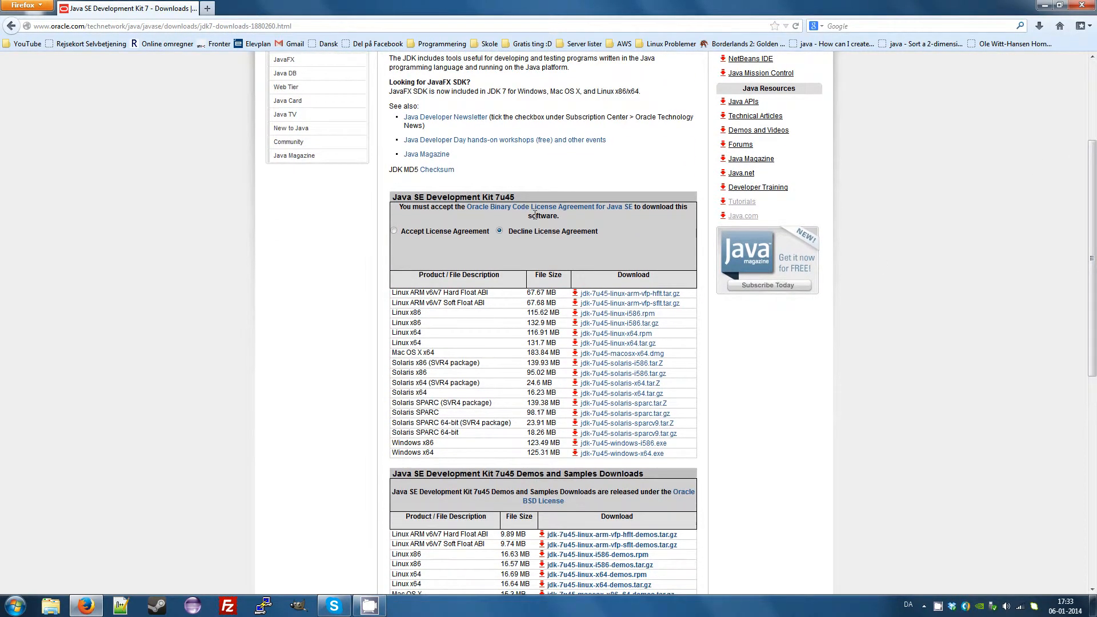
pyautogui.click(394, 232)
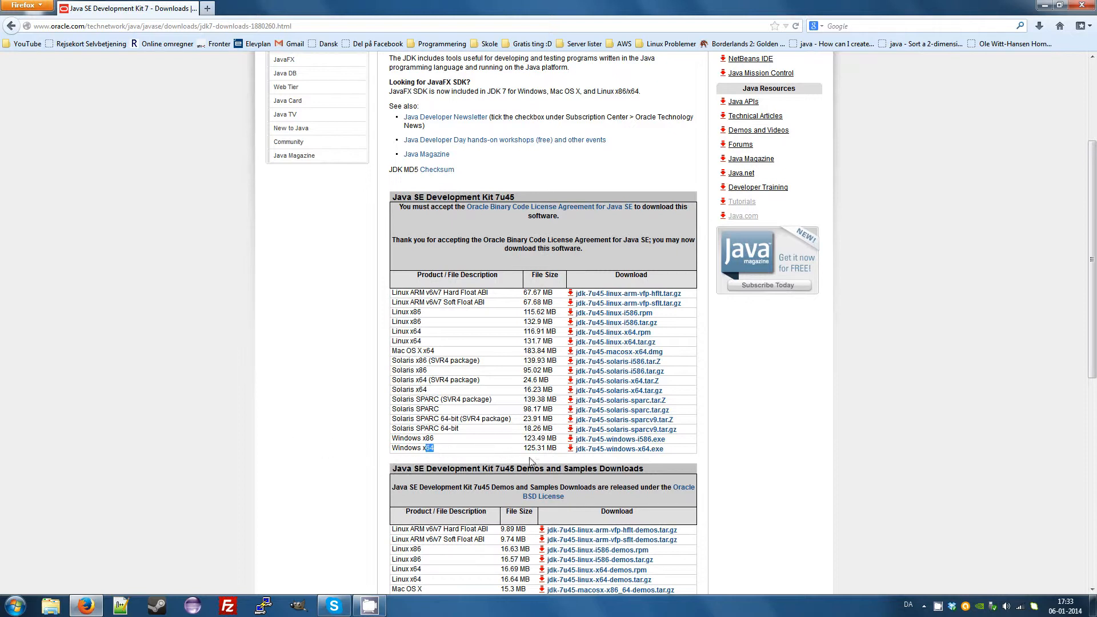
pyautogui.click(608, 451)
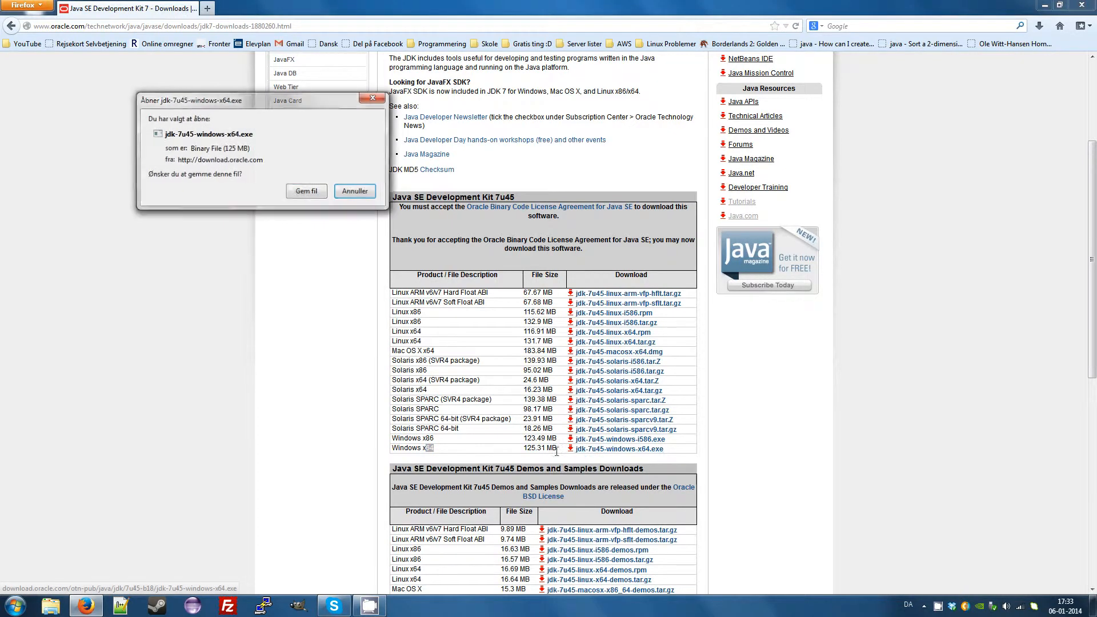
pyautogui.click(306, 191)
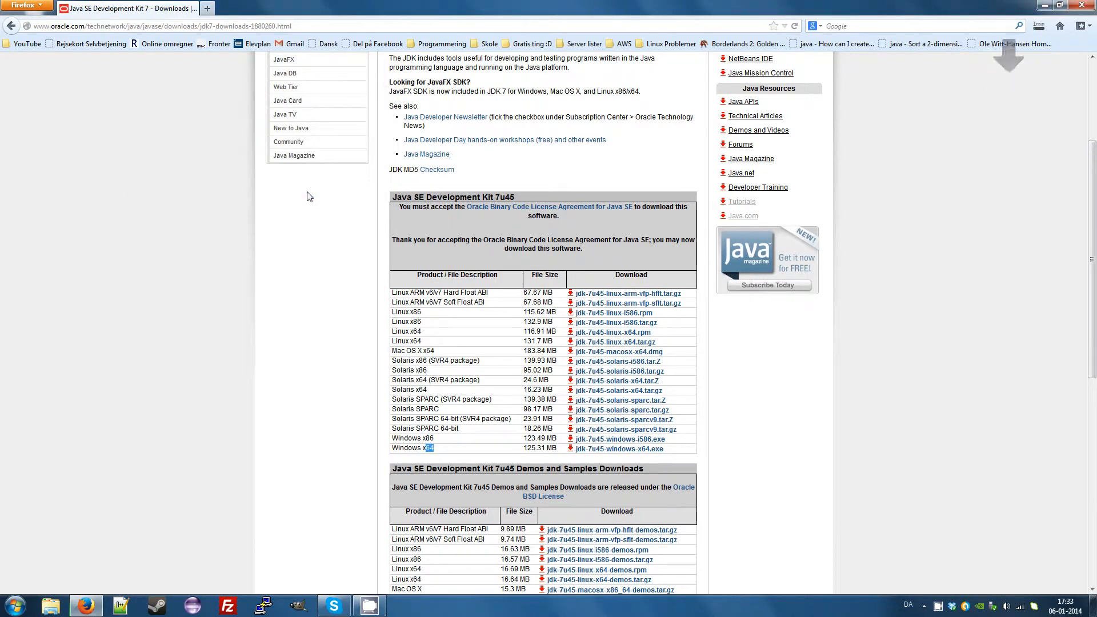
# Run the downloaded JDK installer, install it with the default features and destination folders, and close the finished setup.
pyautogui.click(1040, 28)
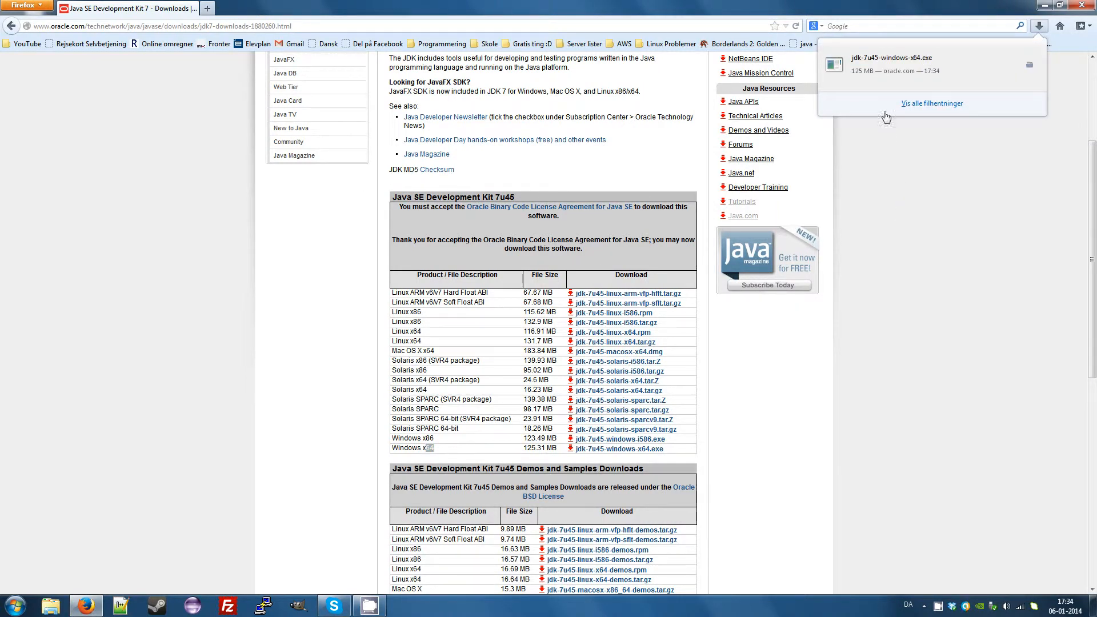
pyautogui.click(883, 83)
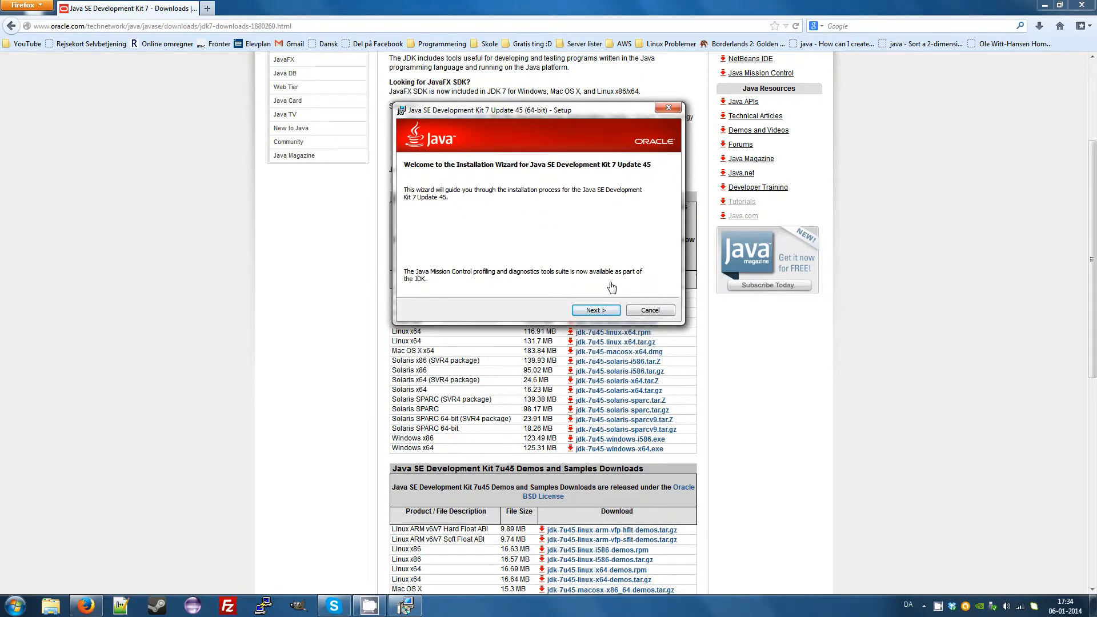
pyautogui.click(592, 311)
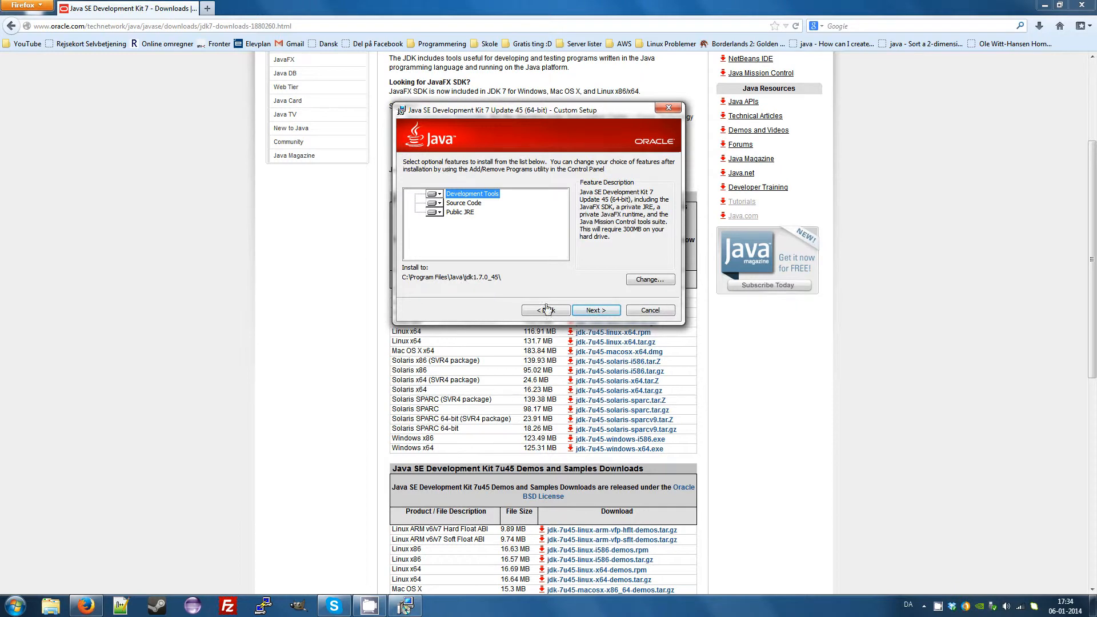
pyautogui.click(590, 313)
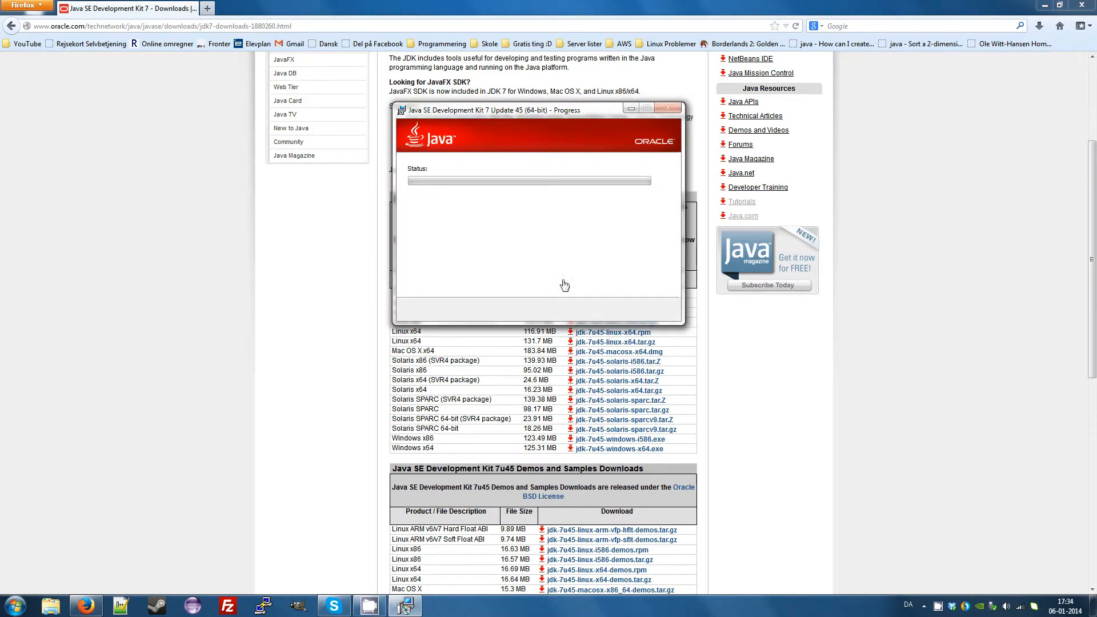
pyautogui.moveTo(498, 197)
pyautogui.mouseDown()
pyautogui.moveTo(490, 164)
pyautogui.moveTo(502, 172)
pyautogui.moveTo(495, 166)
pyautogui.moveTo(499, 200)
pyautogui.moveTo(484, 213)
pyautogui.mouseUp()
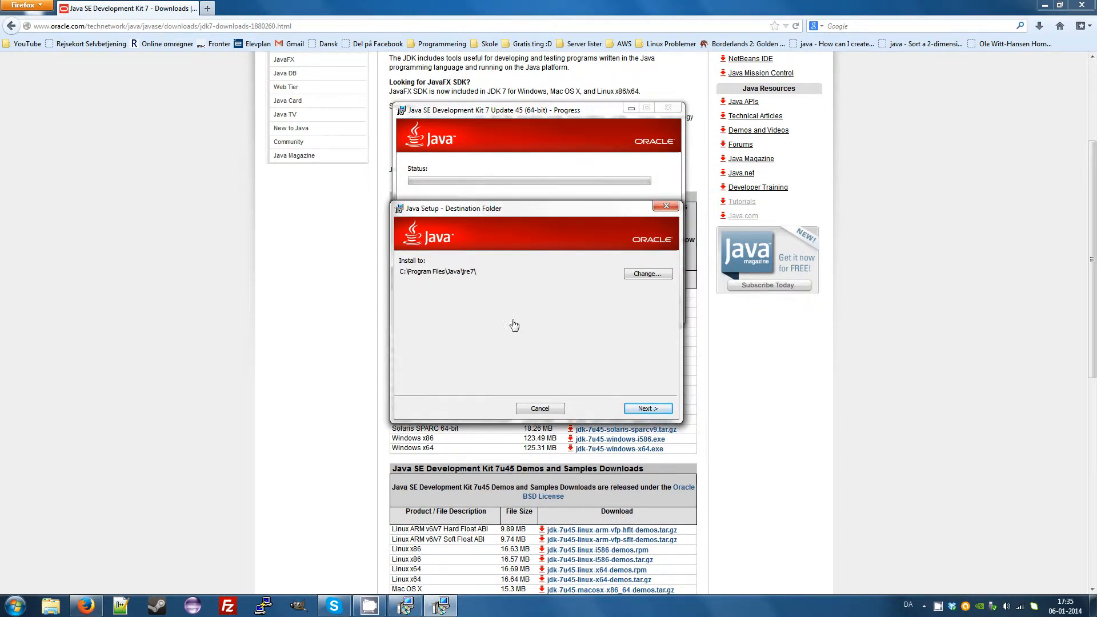
pyautogui.click(644, 409)
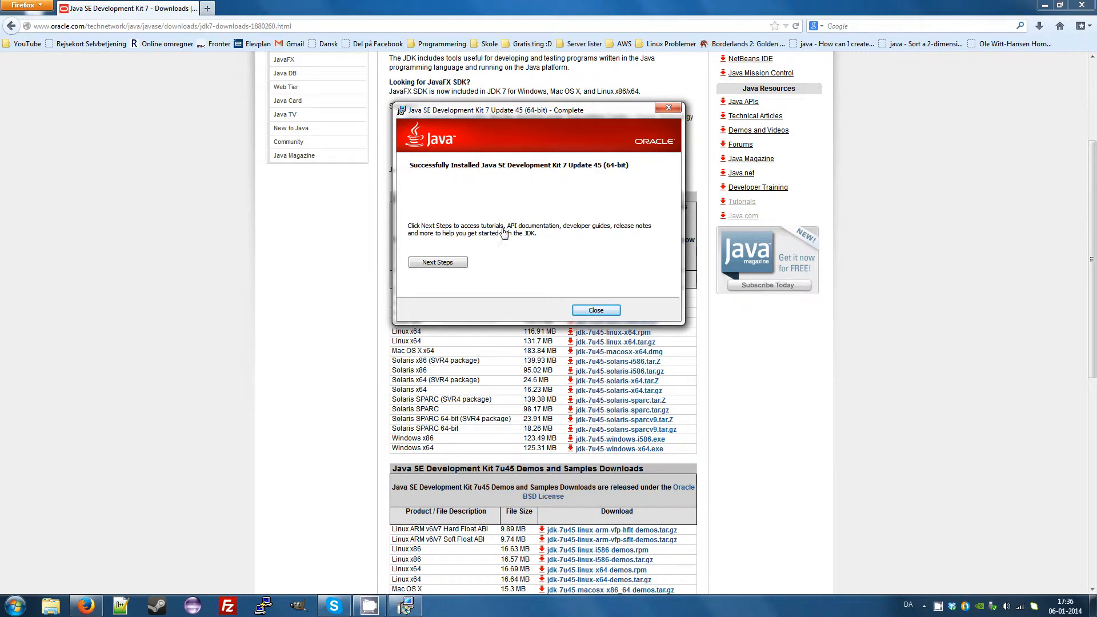
pyautogui.click(583, 313)
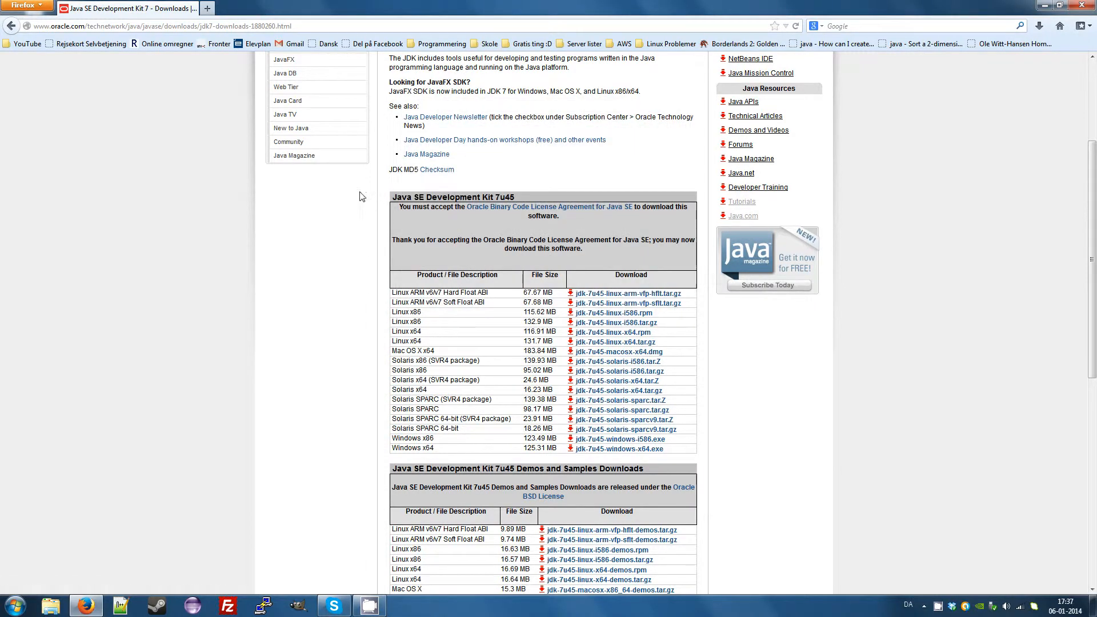
# Search Google for Eclipse and open the downloads page on the eclipse.org site.
pyautogui.click(292, 25)
pyautogui.write('google.com')
pyautogui.press('Return')
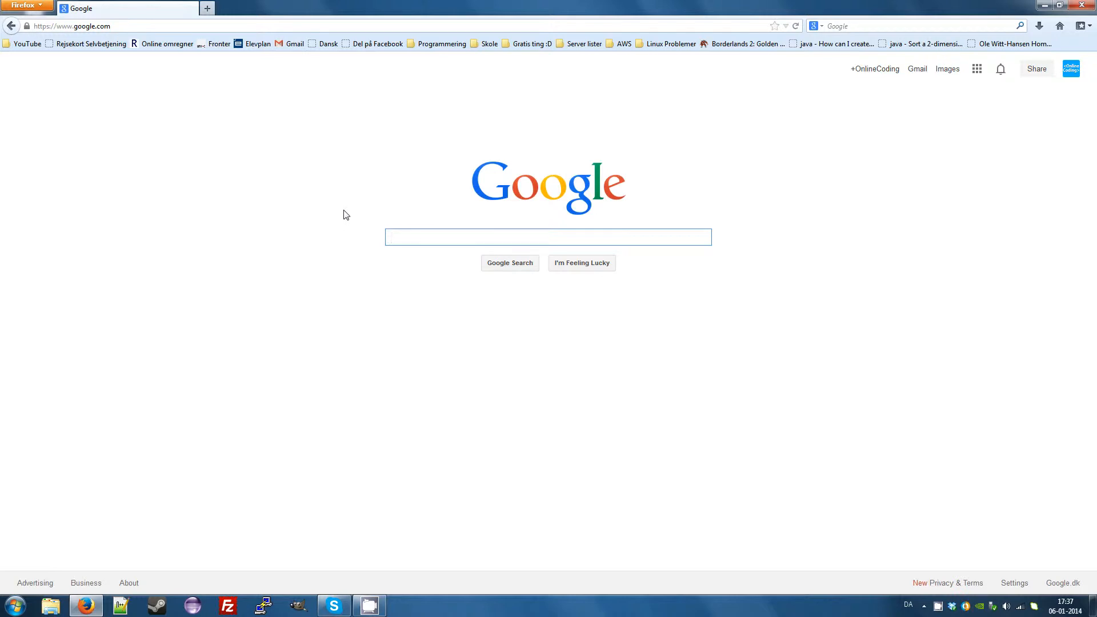
pyautogui.write('Eclipse')
pyautogui.press('Return')
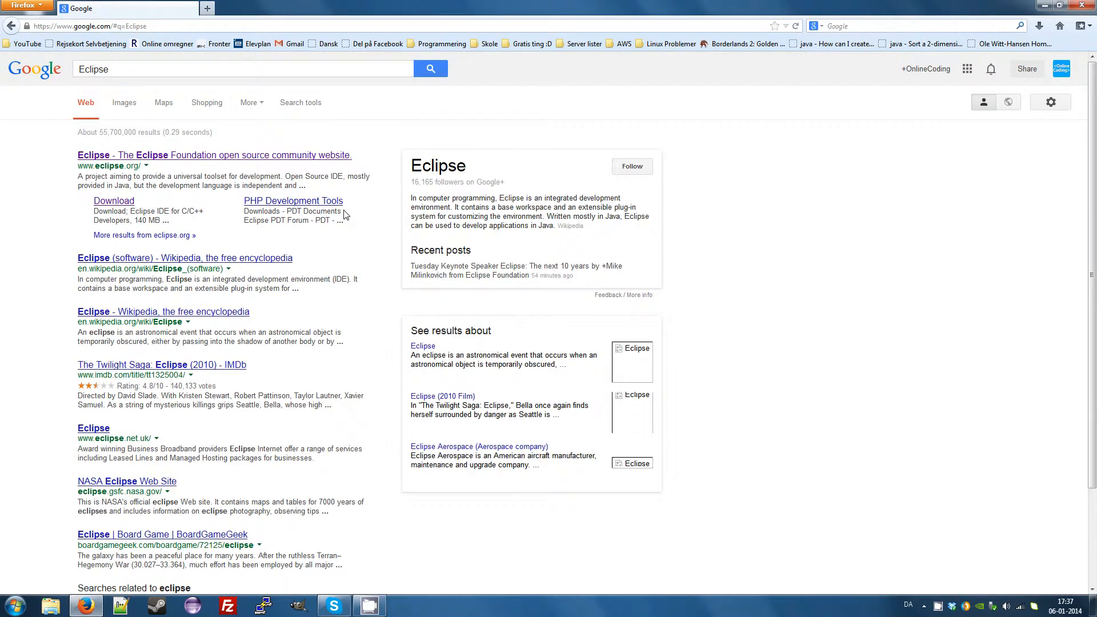
pyautogui.click(182, 156)
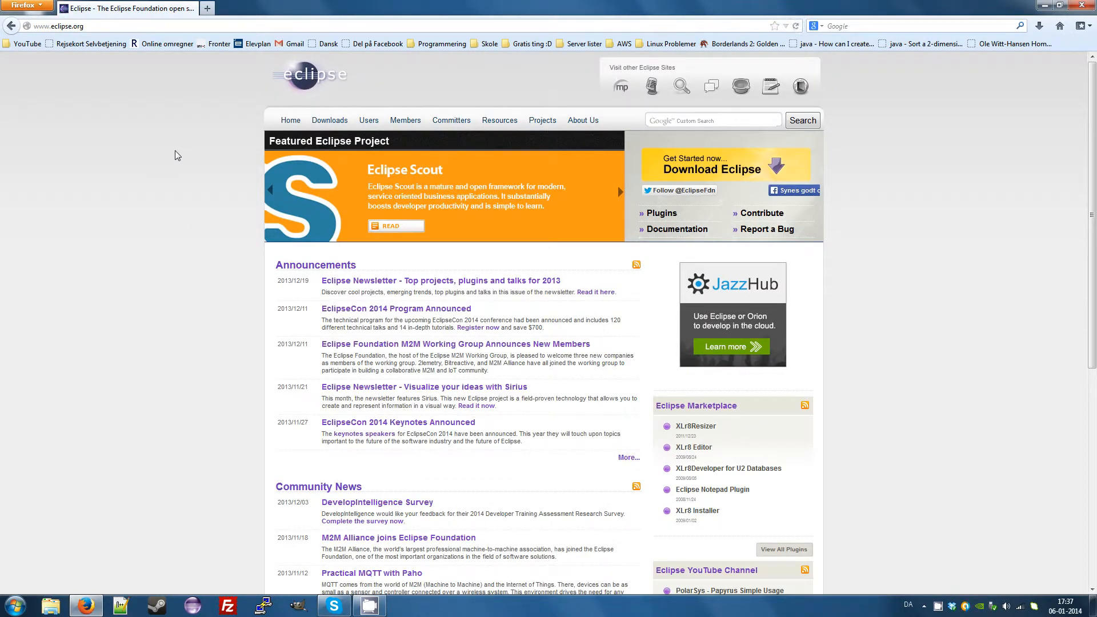
pyautogui.click(330, 121)
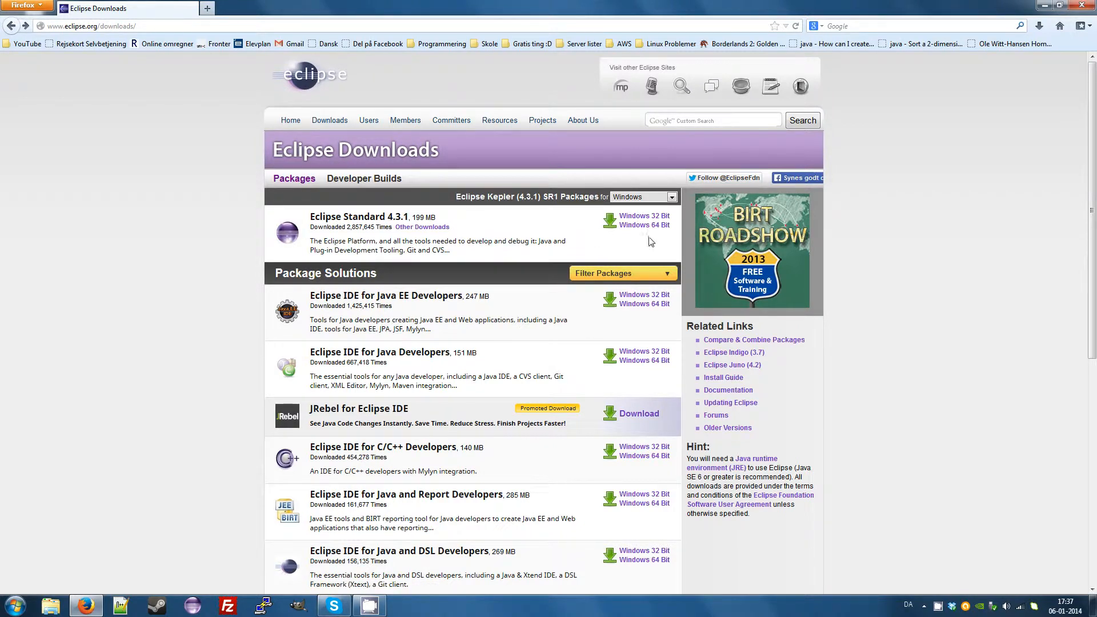
# Download Eclipse Standard 4.3.1 for Windows 64 Bit from the Netherlands University of Twente mirror and save the zip file.
pyautogui.click(674, 199)
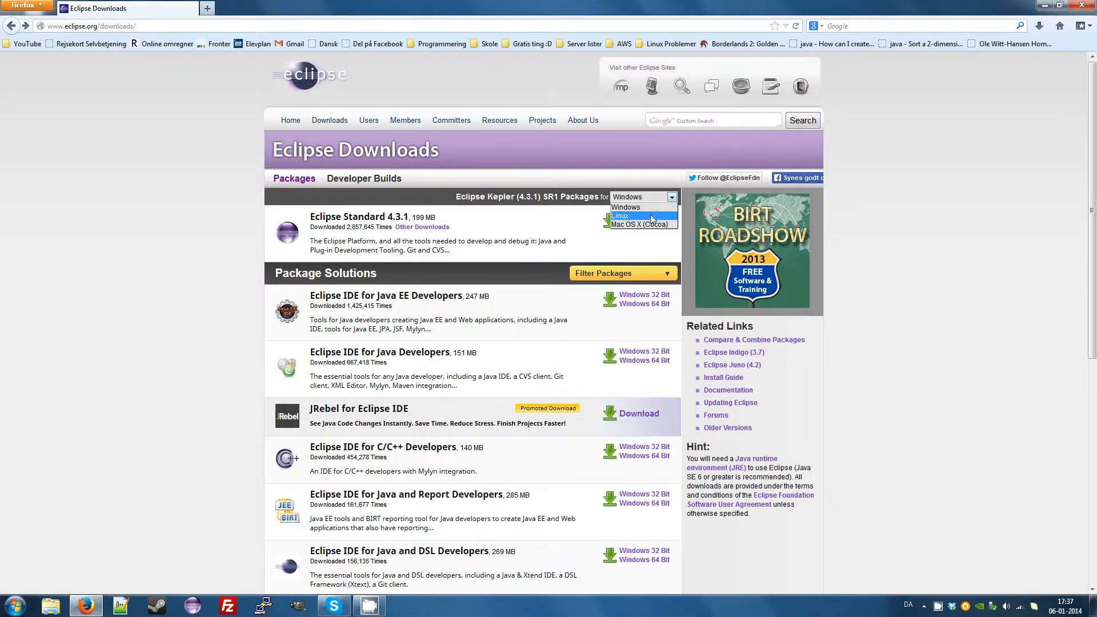
pyautogui.click(649, 208)
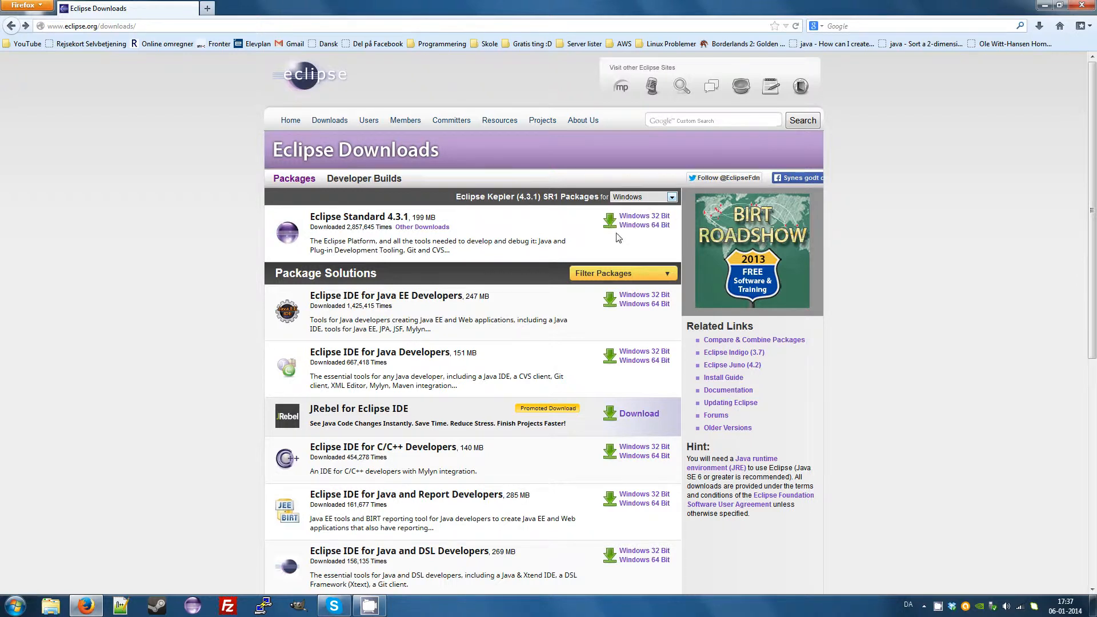
pyautogui.click(633, 228)
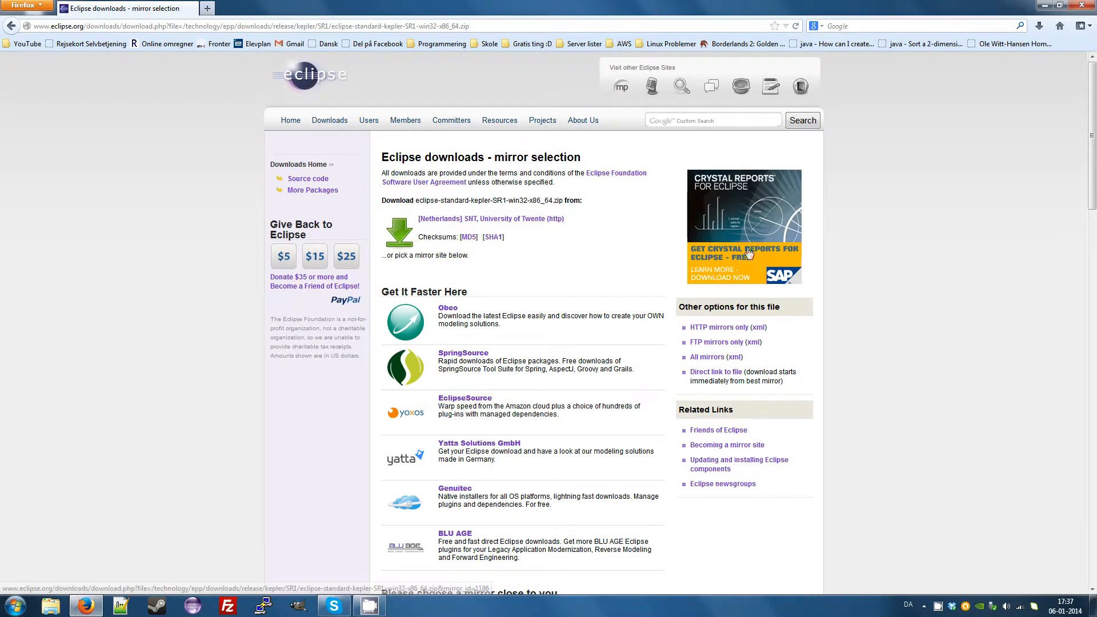
pyautogui.scroll(-14, 1092, 136)
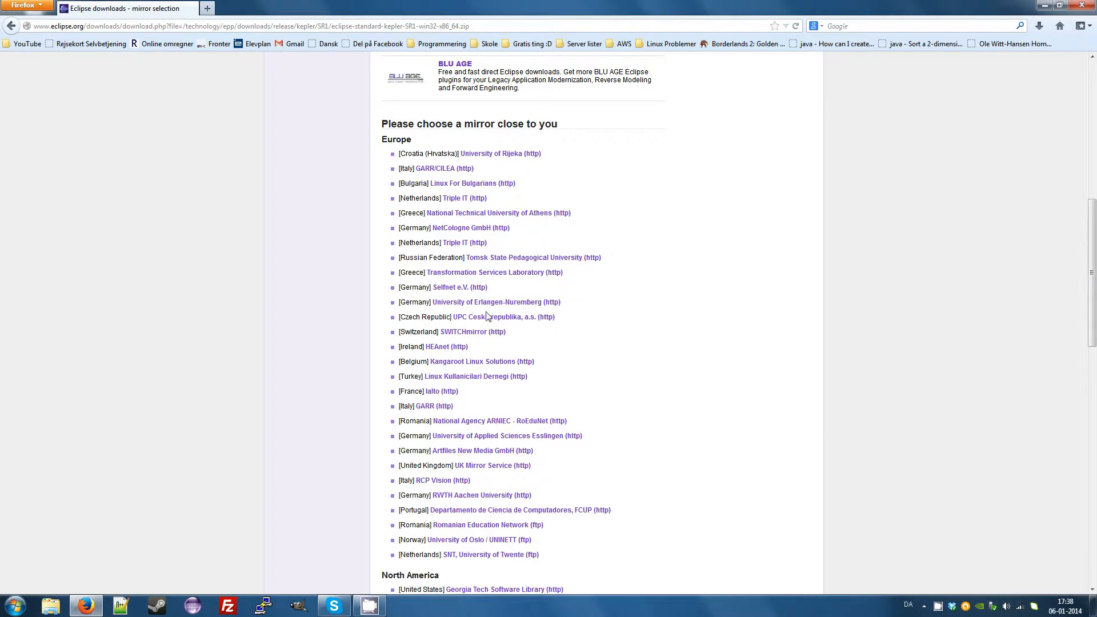
pyautogui.scroll(15, 470, 389)
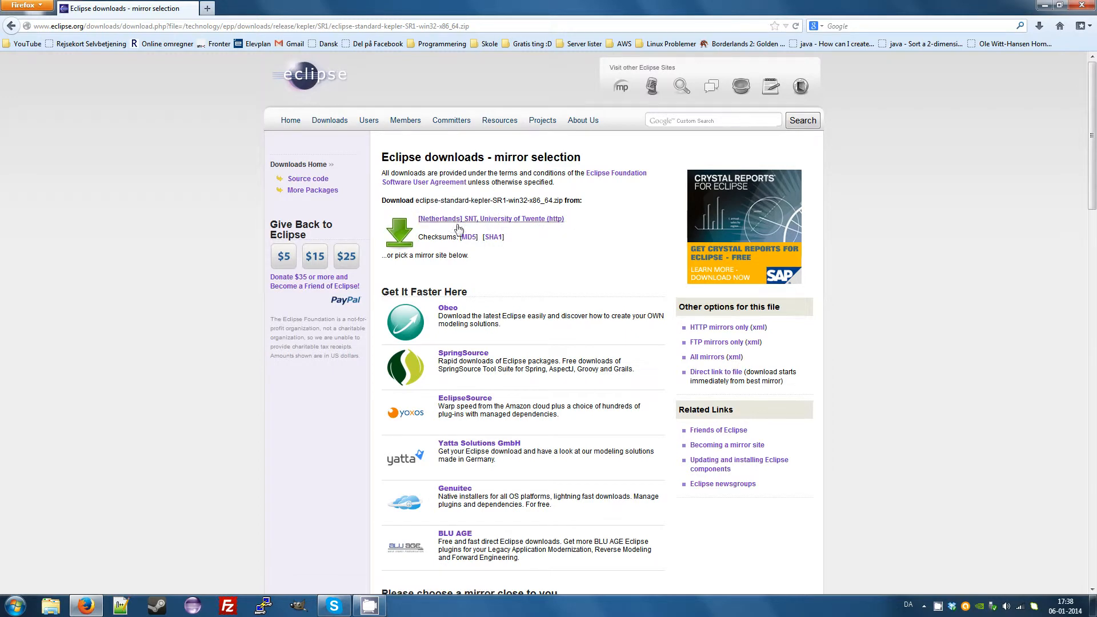
pyautogui.click(511, 221)
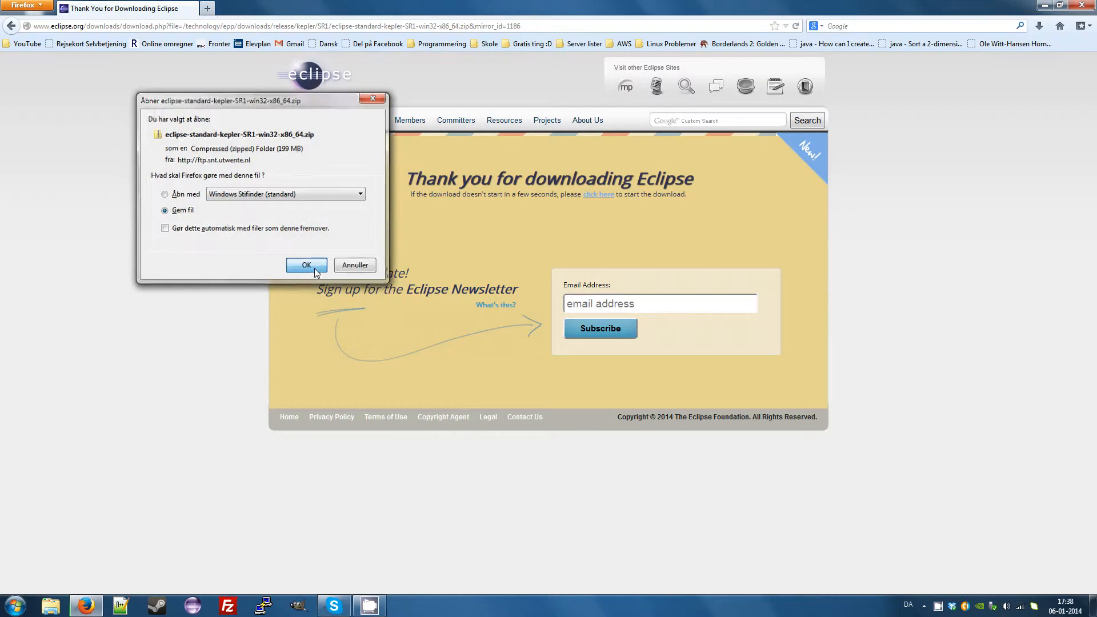
pyautogui.click(306, 265)
# Open the downloaded Eclipse zip archive from the browser's downloads and show it in a maximized folder window.
pyautogui.click(1039, 27)
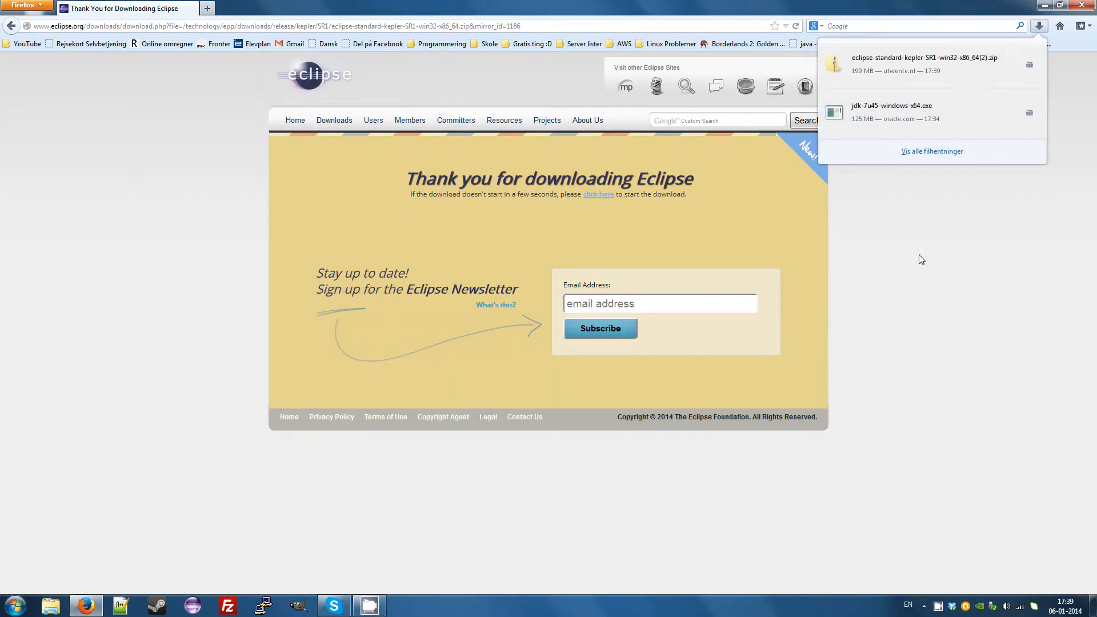
pyautogui.click(887, 72)
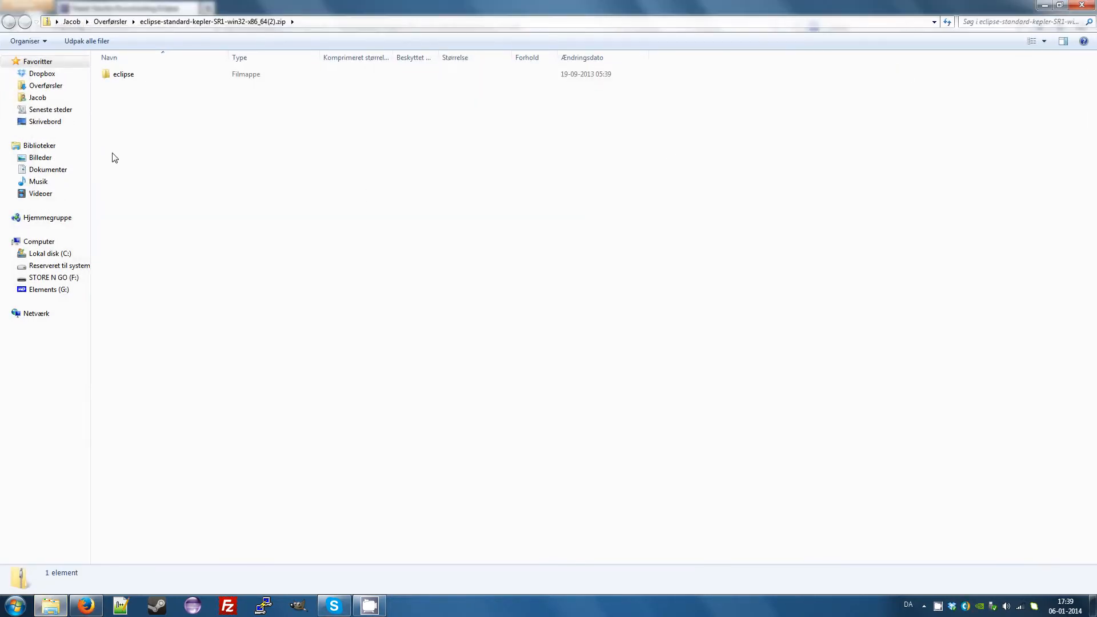
pyautogui.moveTo(487, 4); pyautogui.dragTo(533, 86)
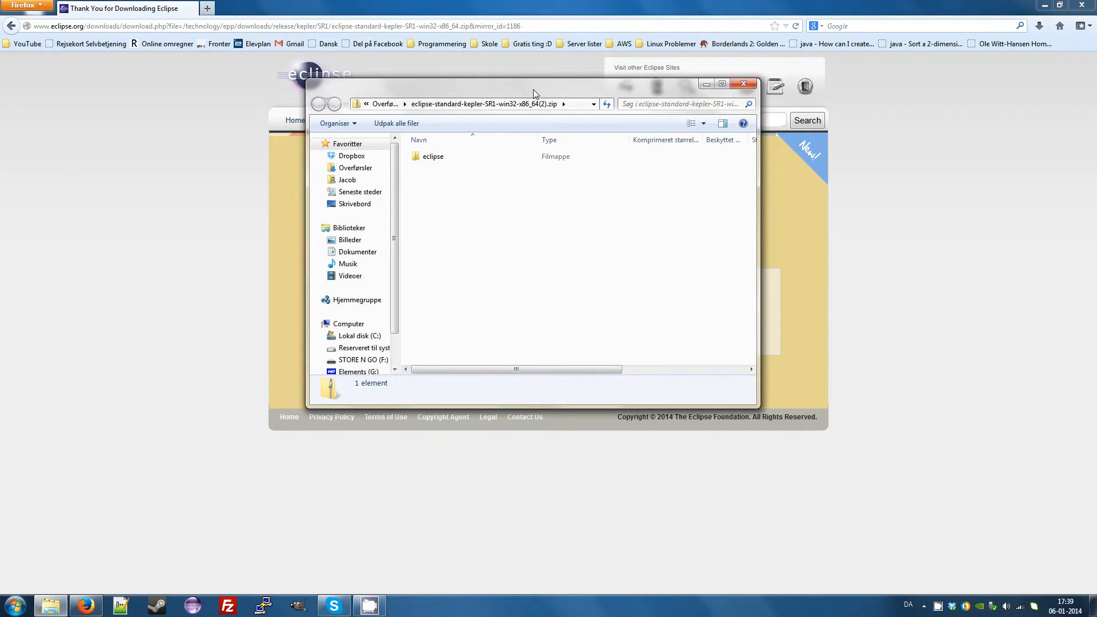
pyautogui.doubleClick(528, 88)
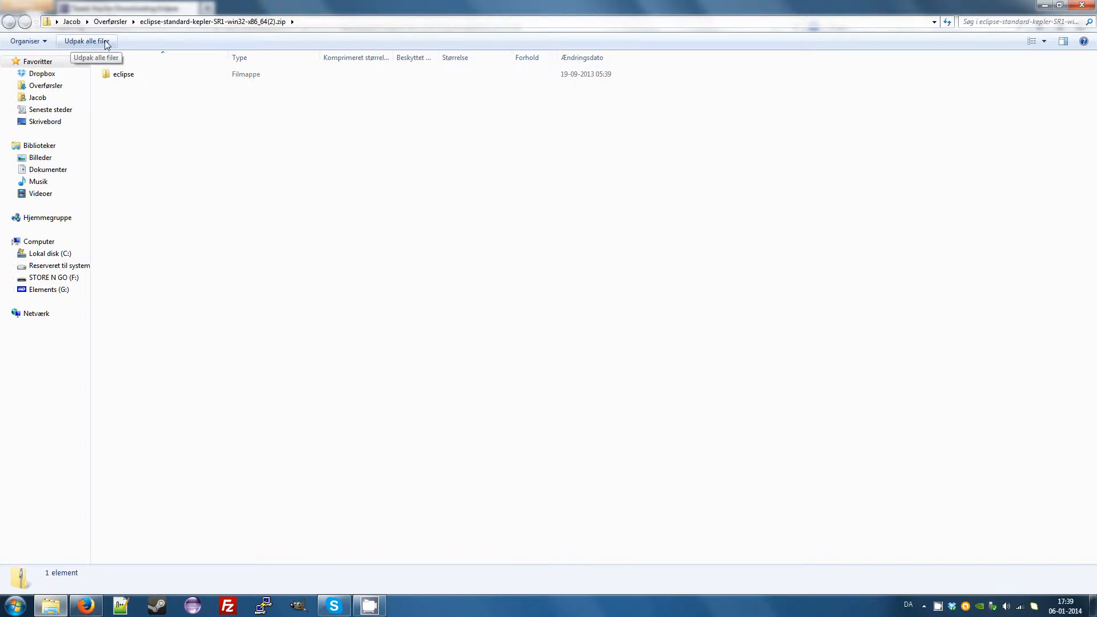
# Extract all files of the Eclipse archive to the default destination folder and maximize the extracted folder's window.
pyautogui.click(72, 45)
pyautogui.moveTo(484, 193); pyautogui.dragTo(412, 145)
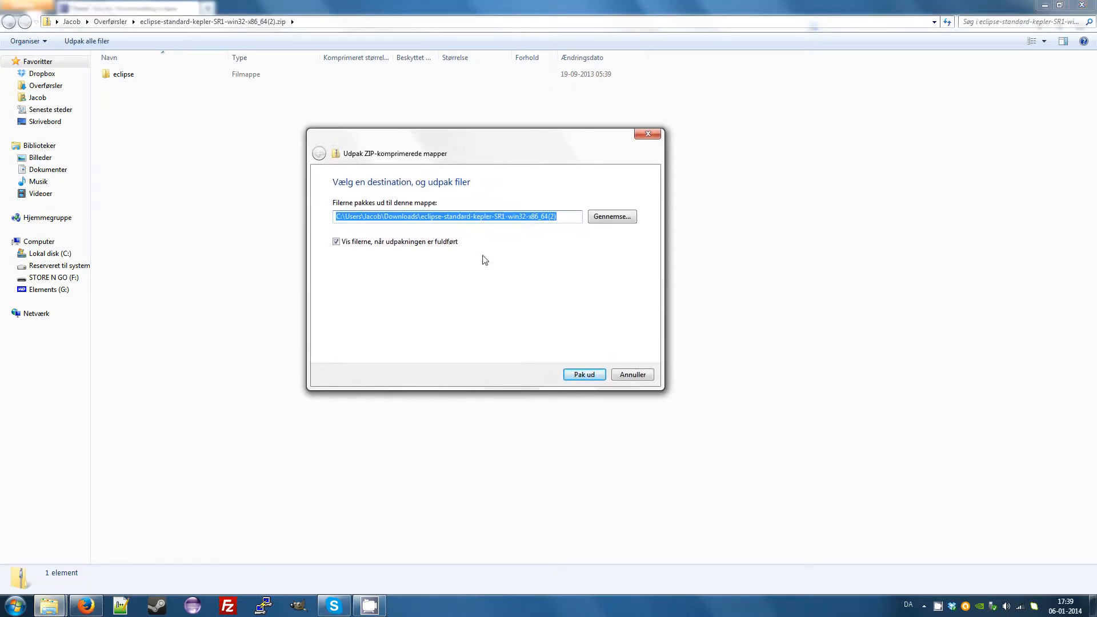
pyautogui.click(560, 221)
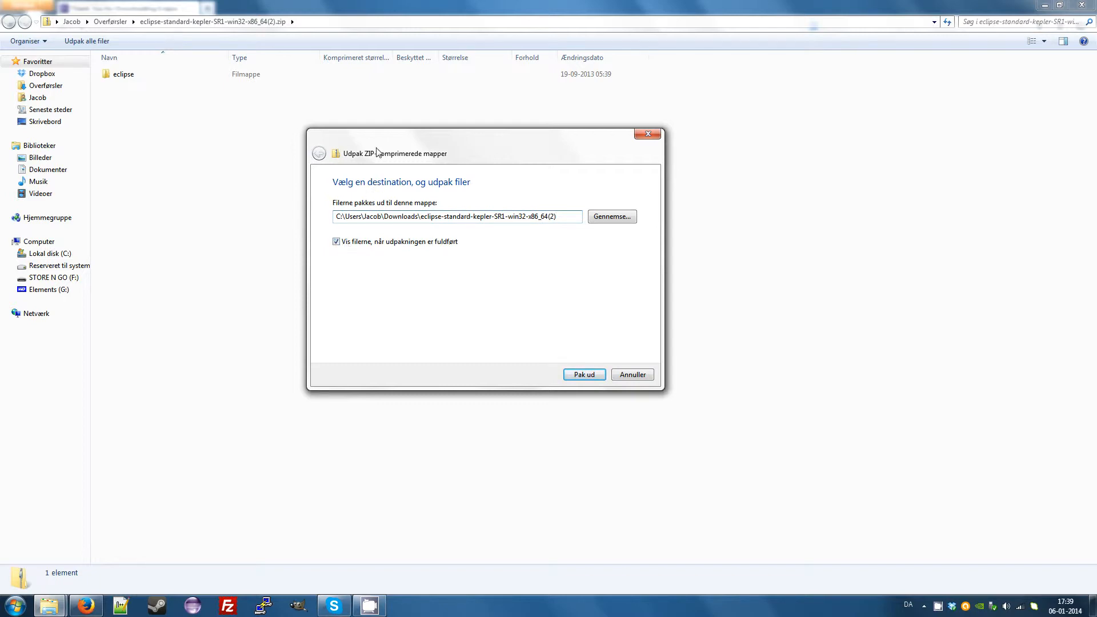
pyautogui.moveTo(377, 153); pyautogui.dragTo(495, 160)
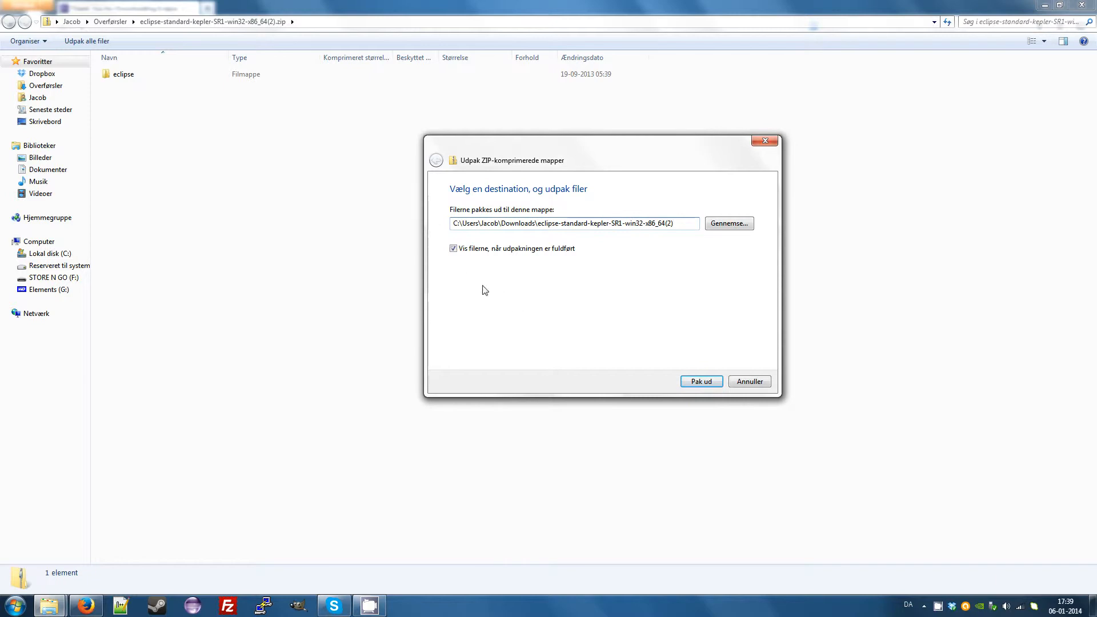
pyautogui.click(698, 384)
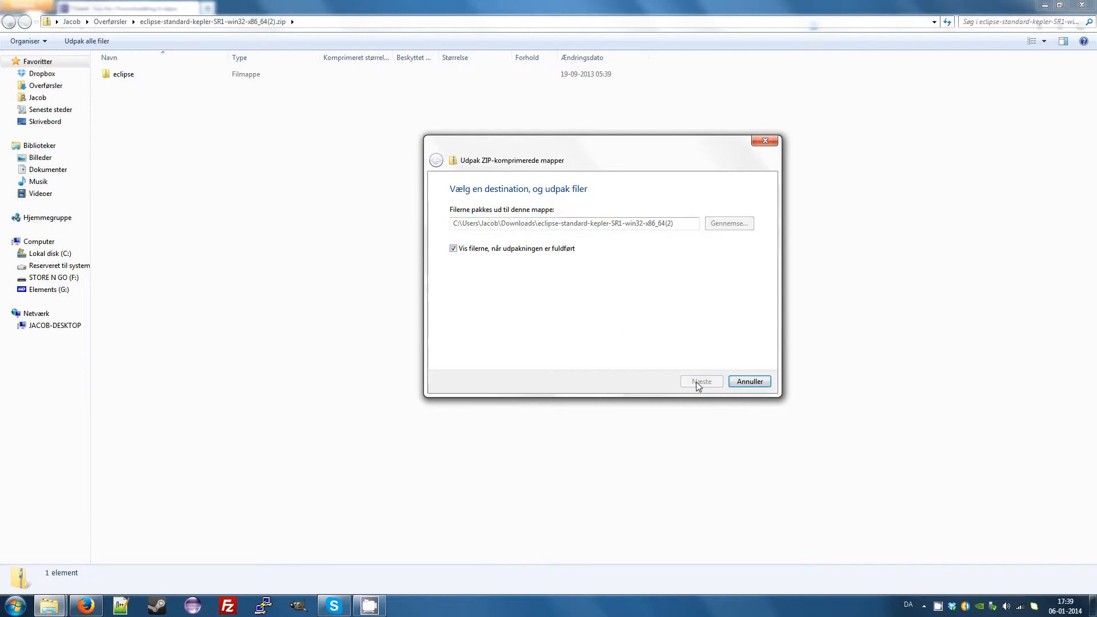
pyautogui.moveTo(564, 260); pyautogui.dragTo(617, 220)
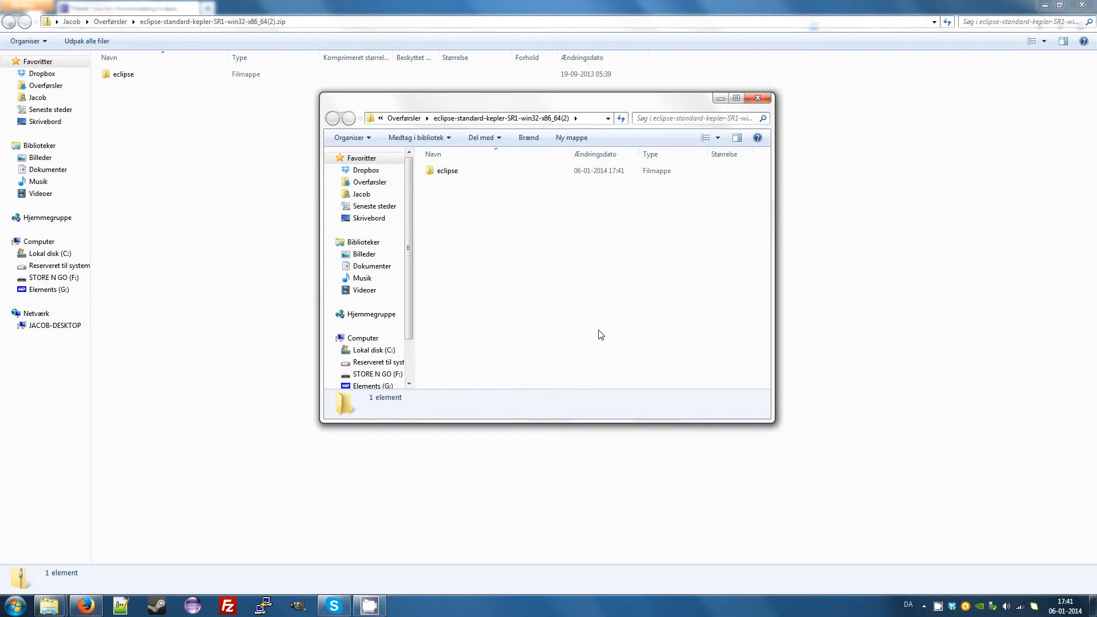
pyautogui.moveTo(501, 107); pyautogui.dragTo(506, 152)
pyautogui.doubleClick(506, 151)
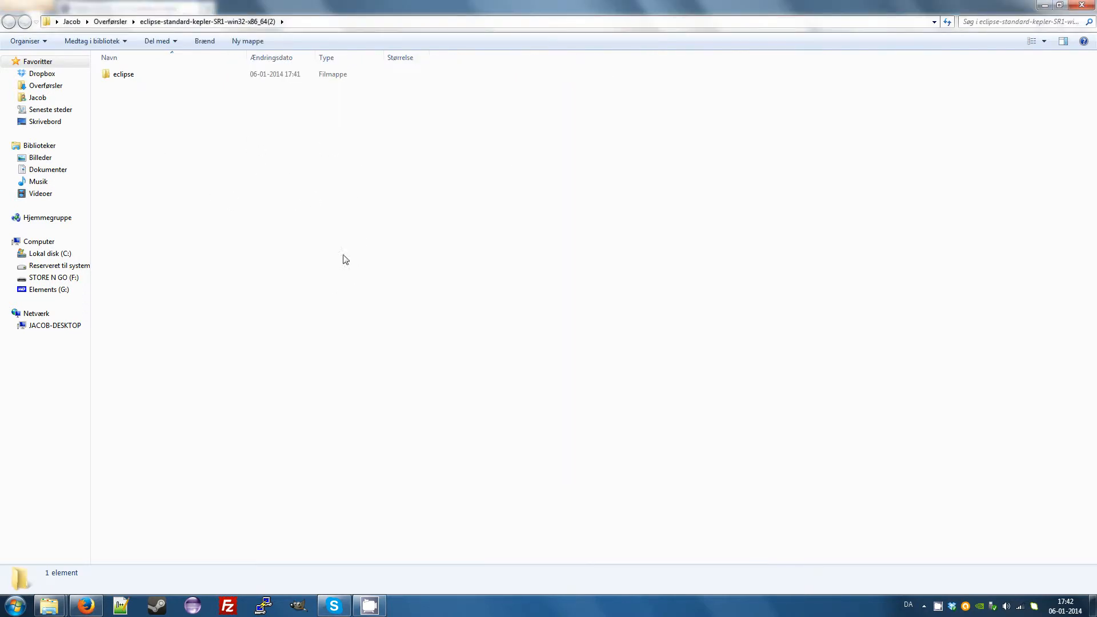
# Move the extracted eclipse folder out of the download location into the user's home folder.
pyautogui.rightClick(139, 80)
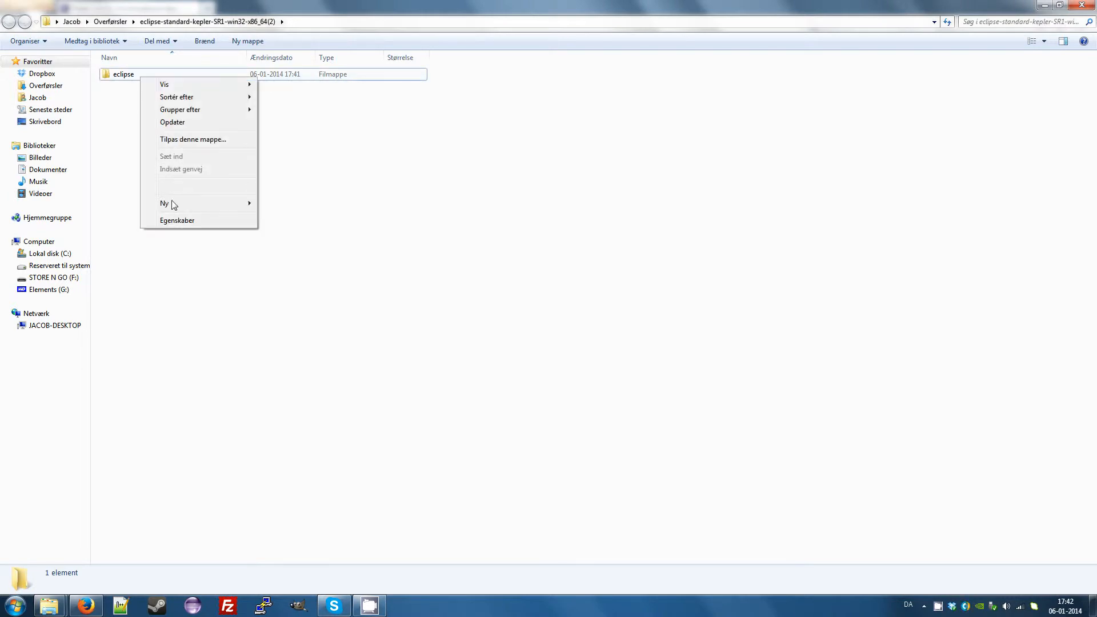
pyautogui.press('Escape')
pyautogui.click(125, 83)
pyautogui.rightClick(124, 80)
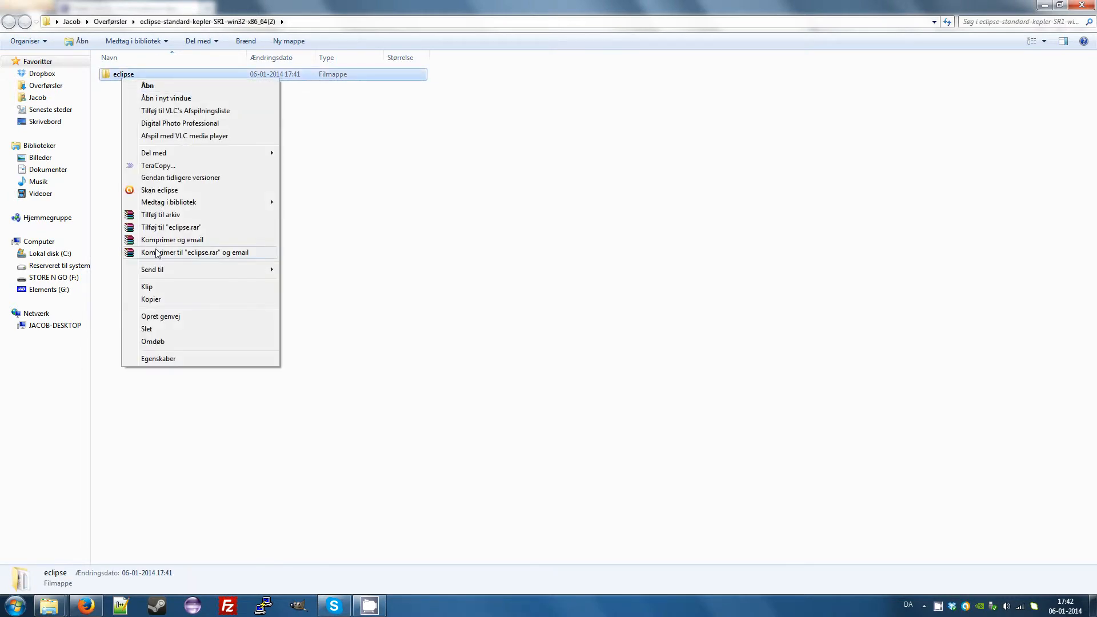
pyautogui.click(160, 287)
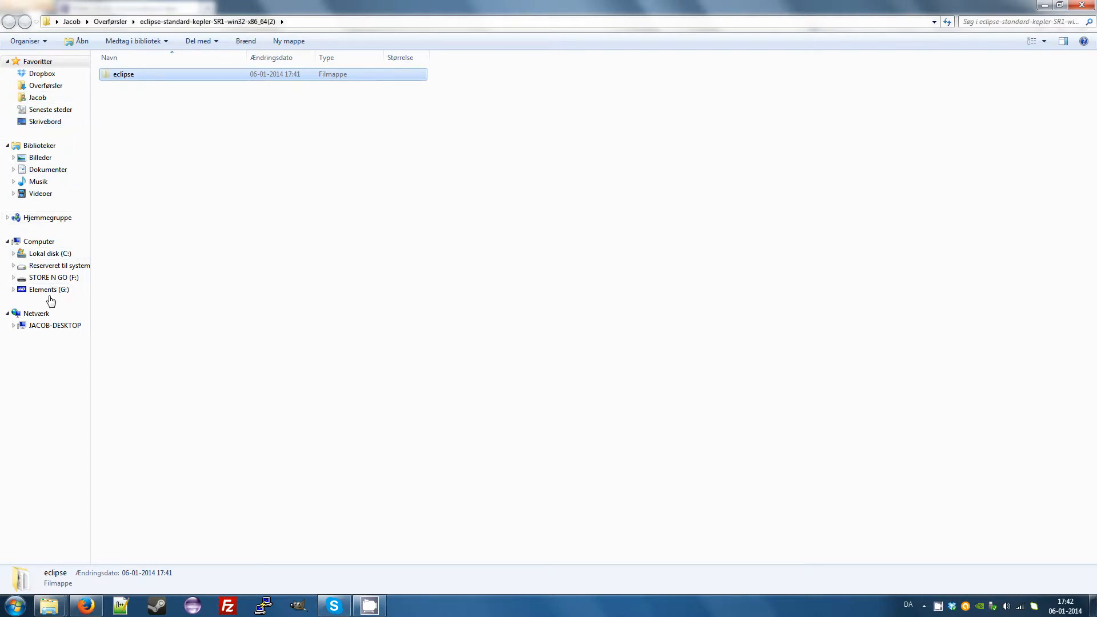
pyautogui.click(45, 100)
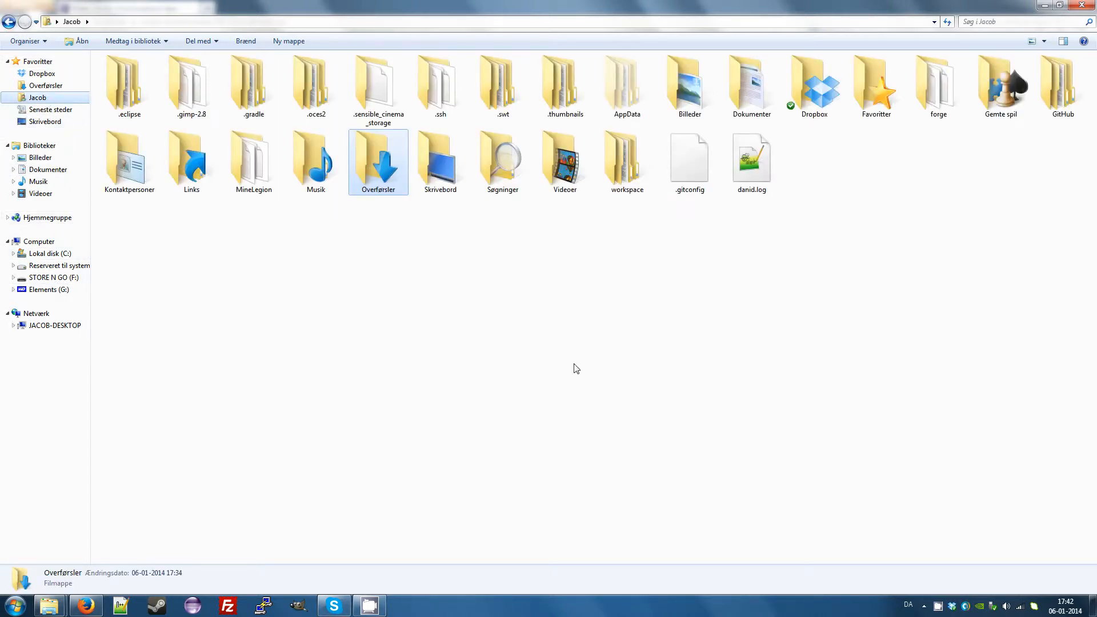
pyautogui.rightClick(588, 350)
pyautogui.click(637, 426)
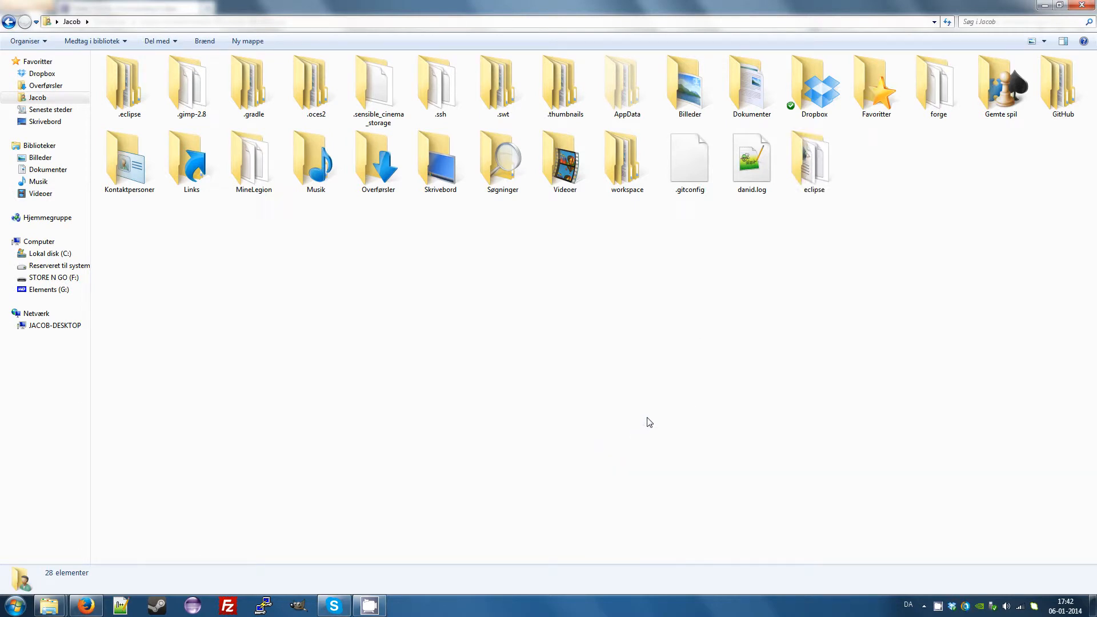
# Create a desktop shortcut to eclipse.exe from inside the moved eclipse folder.
pyautogui.doubleClick(810, 186)
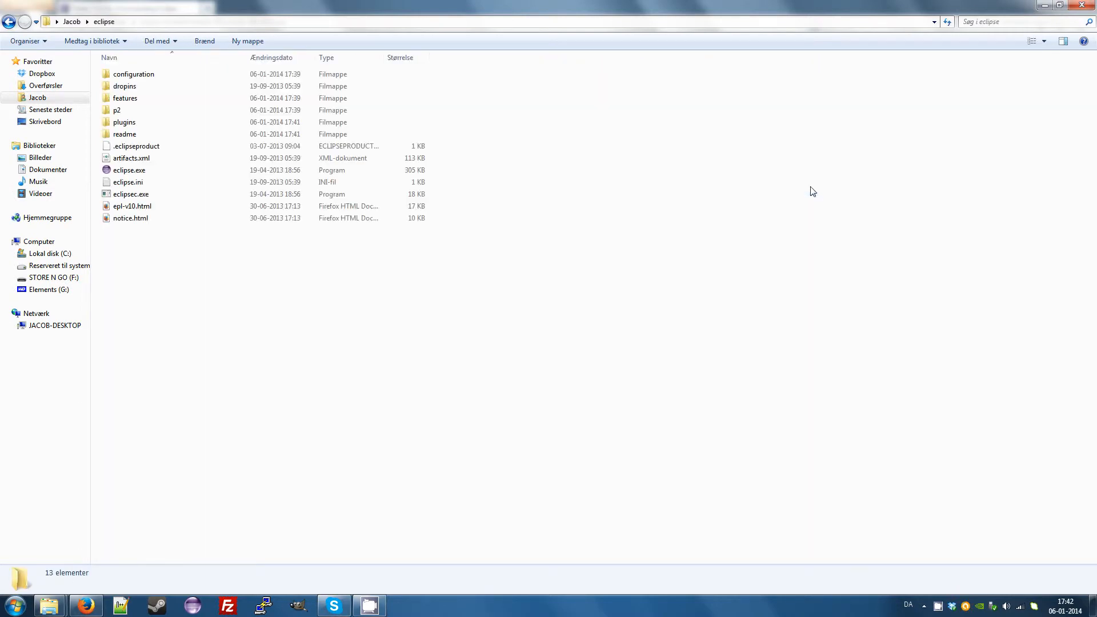
pyautogui.rightClick(160, 171)
pyautogui.click(110, 309)
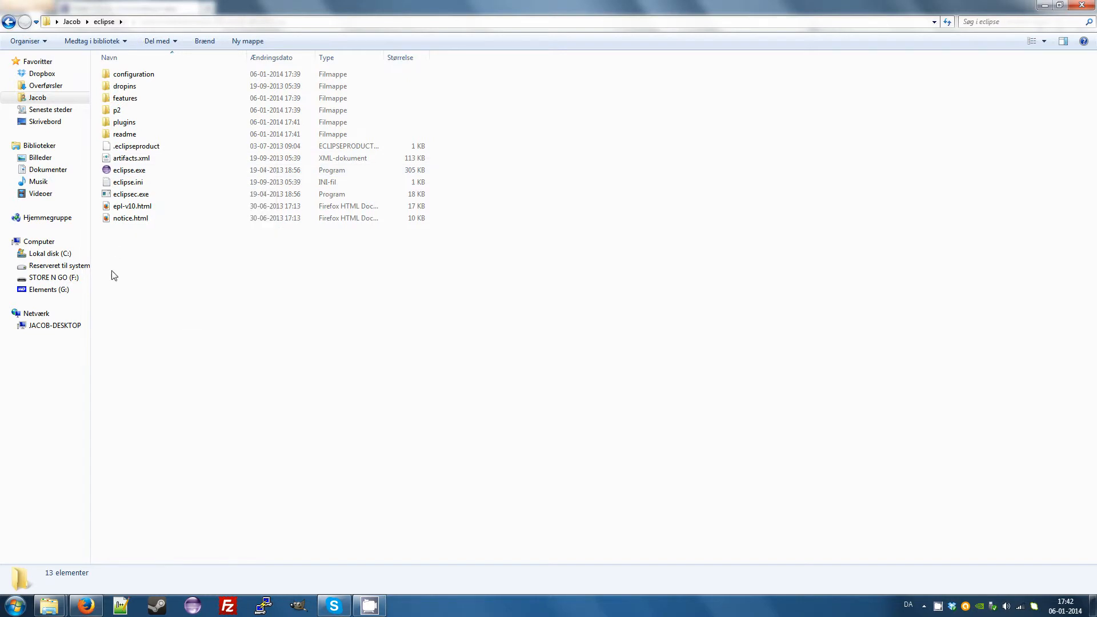
pyautogui.rightClick(122, 173)
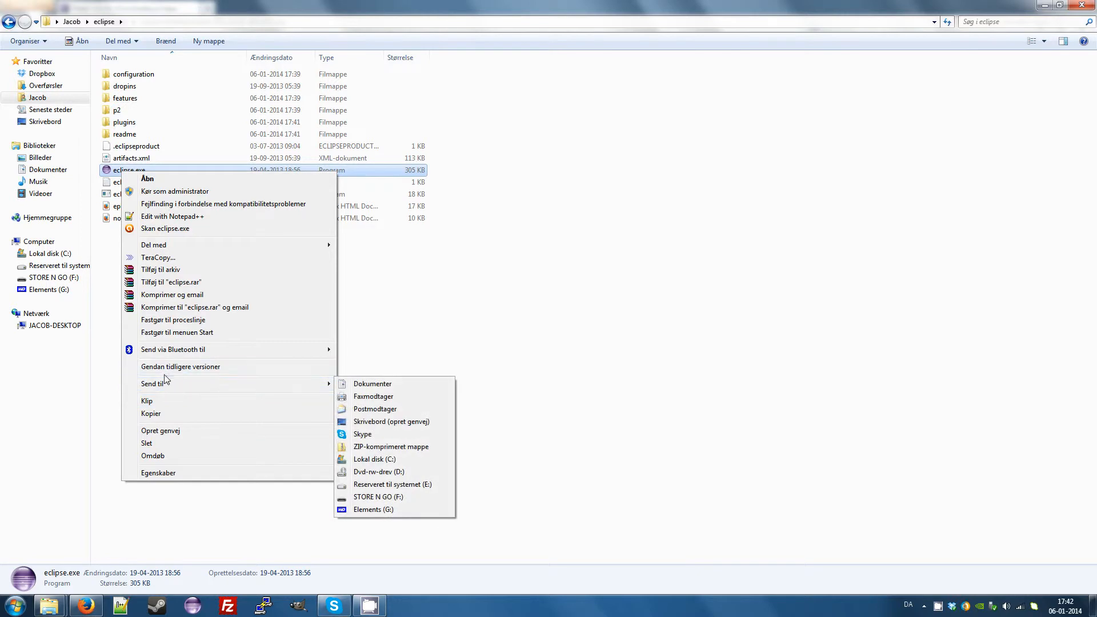
pyautogui.moveTo(163, 386)
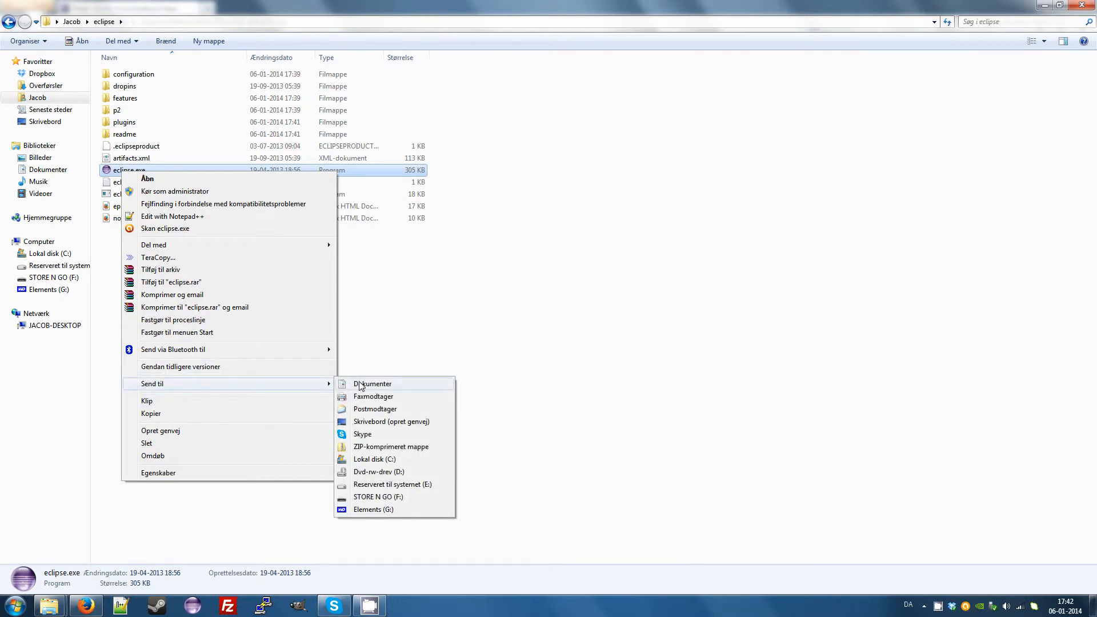
pyautogui.click(387, 423)
# Show the desktop, move the Eclipse shortcut to the empty area near its middle, and launch Eclipse from it.
pyautogui.click(1093, 605)
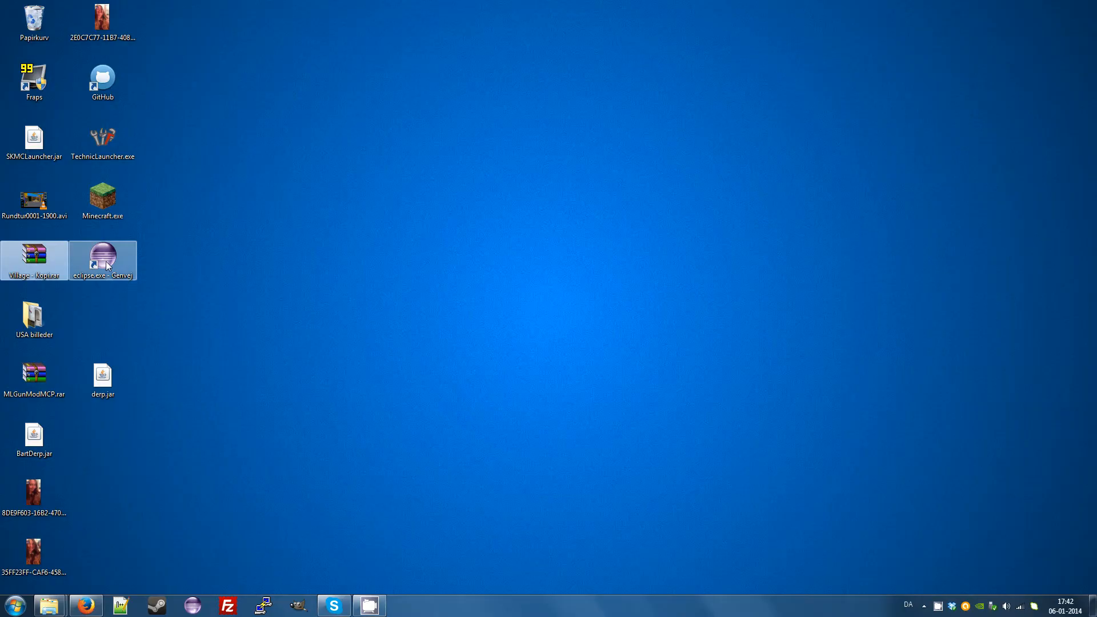
pyautogui.click(106, 264)
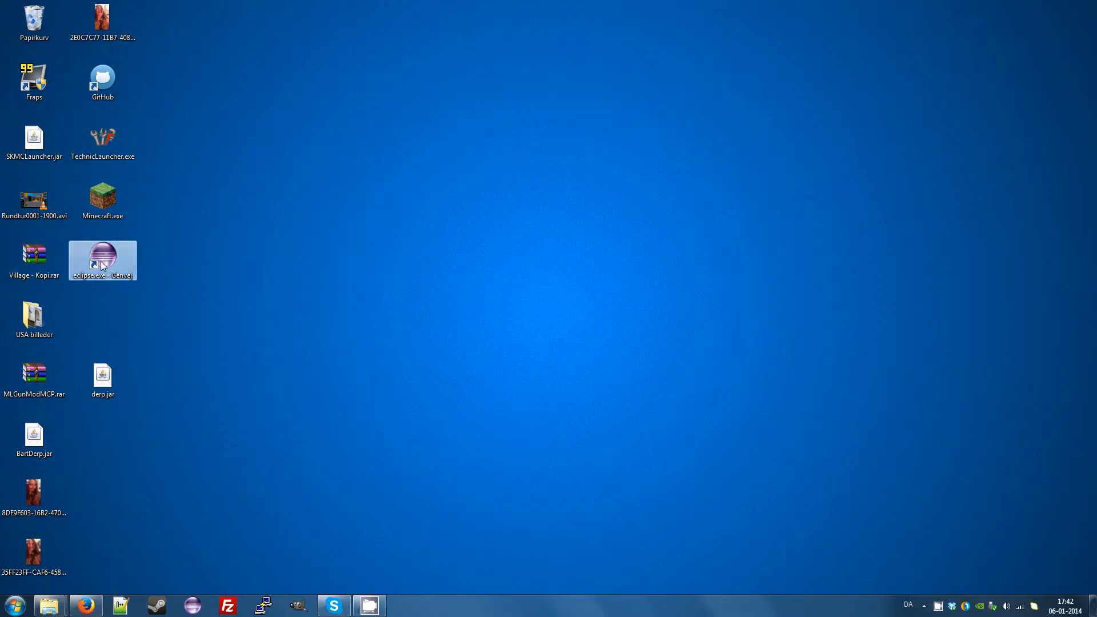
pyautogui.moveTo(120, 254); pyautogui.dragTo(517, 243)
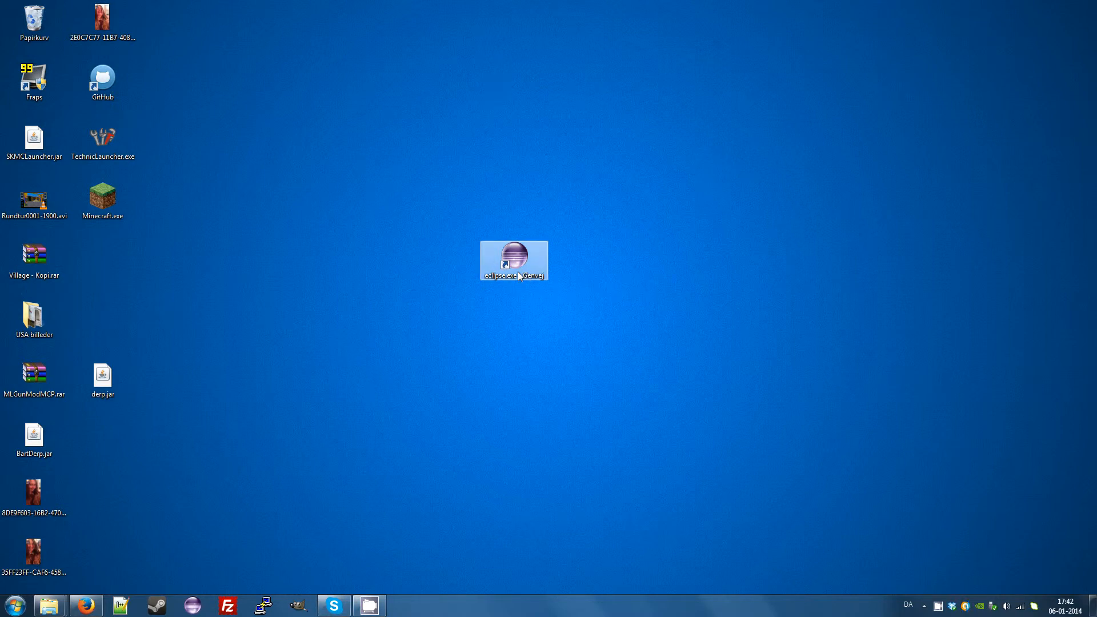
pyautogui.doubleClick(514, 260)
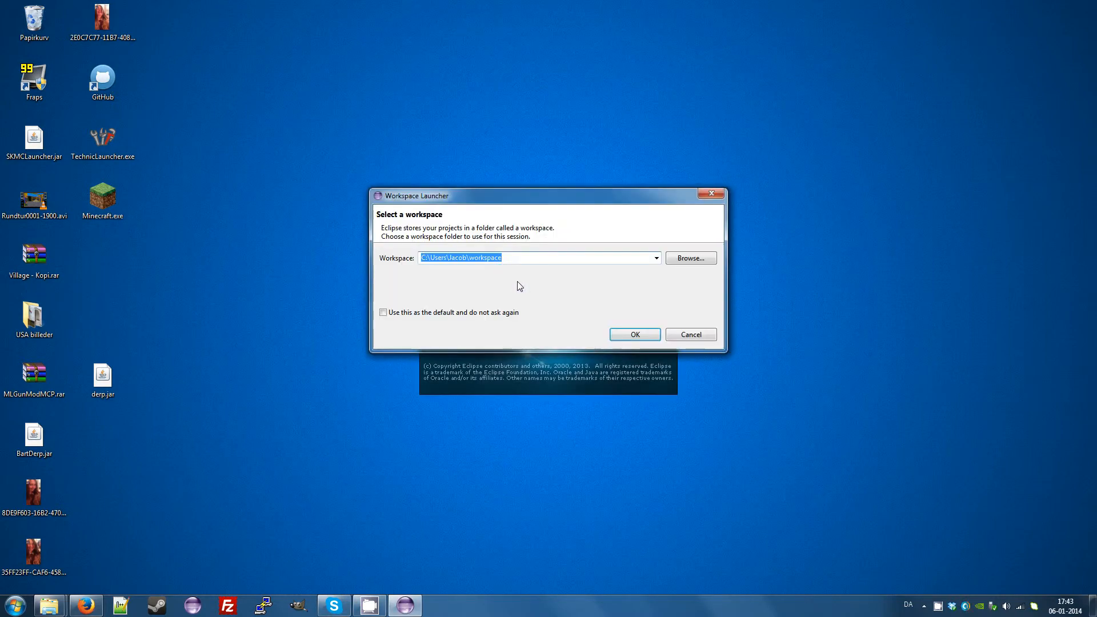
pyautogui.moveTo(495, 205)
pyautogui.mouseDown()
pyautogui.moveTo(500, 262)
pyautogui.moveTo(478, 135)
pyautogui.moveTo(516, 99)
pyautogui.moveTo(486, 216)
pyautogui.mouseUp()
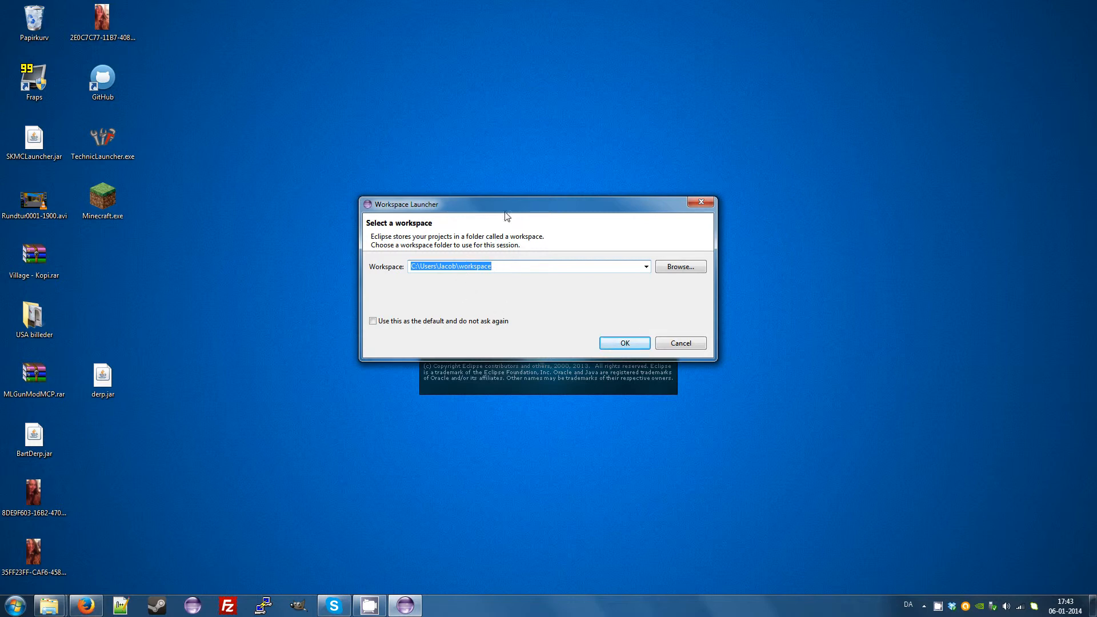
pyautogui.click(682, 268)
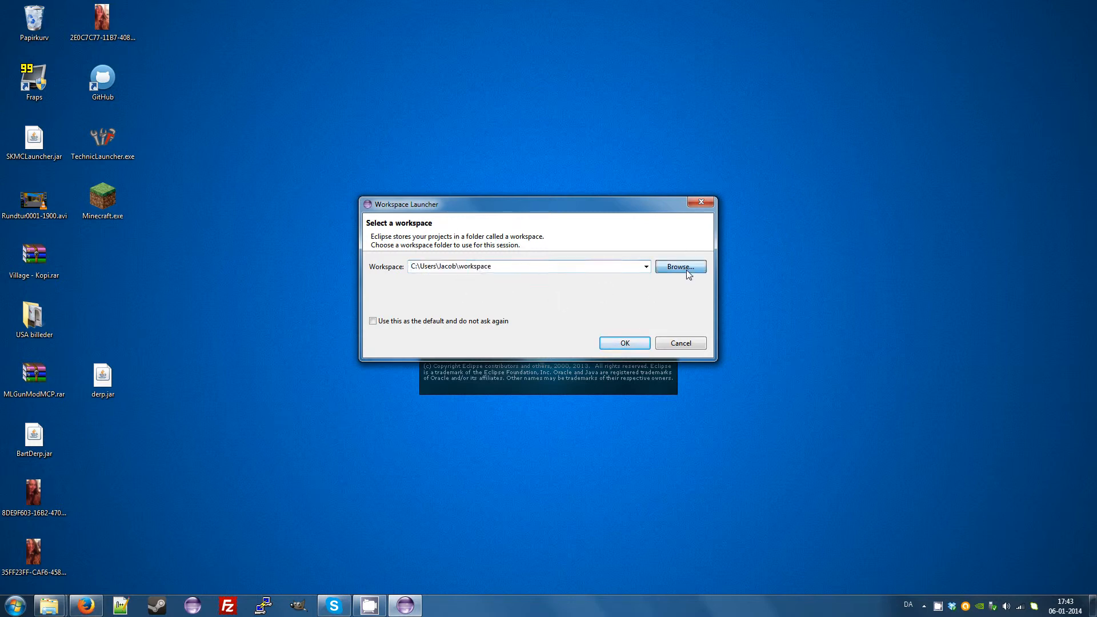
pyautogui.moveTo(627, 341); pyautogui.dragTo(624, 307)
pyautogui.click(608, 408)
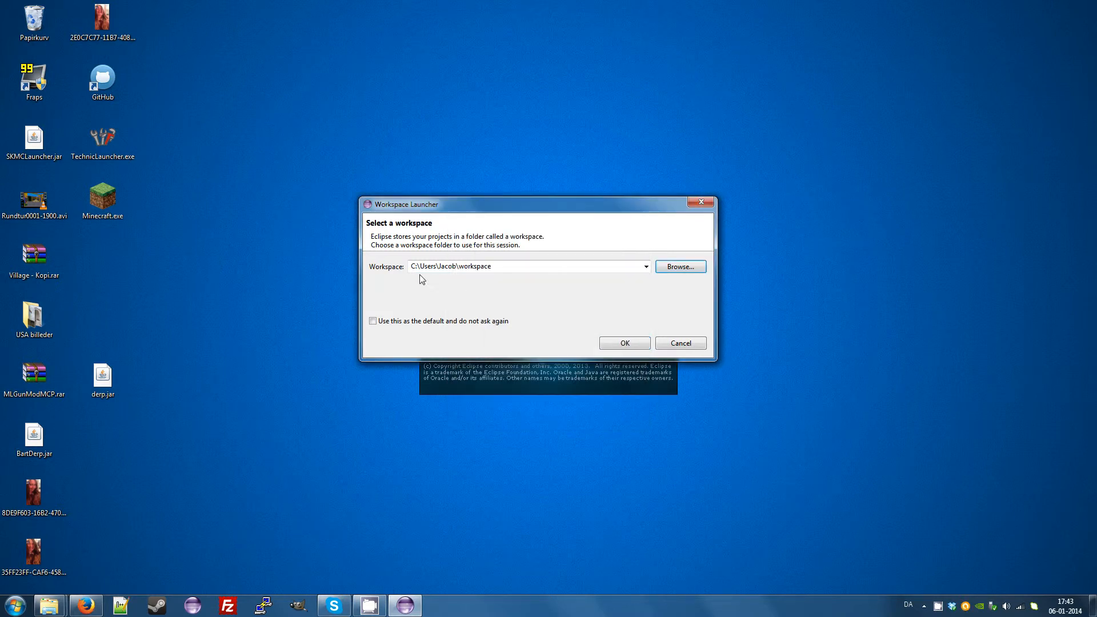
# Accept the workspace folder in the user's home directory as the default, with Eclipse not asking again.
pyautogui.click(450, 268)
pyautogui.moveTo(458, 266); pyautogui.dragTo(531, 265)
pyautogui.click(522, 267)
pyautogui.moveTo(460, 267); pyautogui.dragTo(492, 266)
pyautogui.click(493, 266)
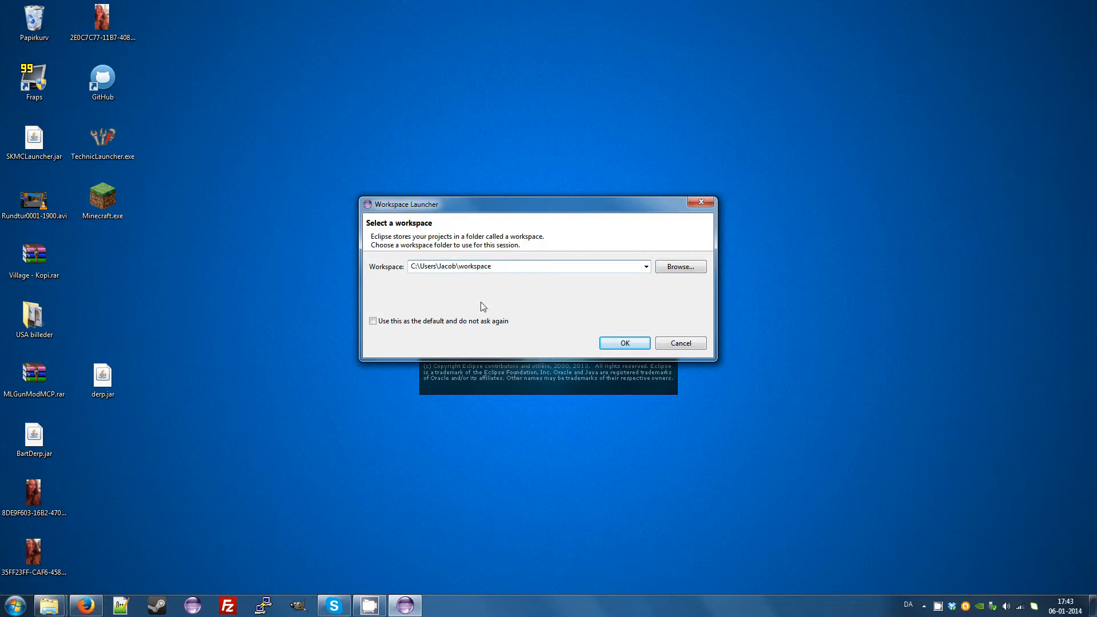
pyautogui.click(373, 322)
pyautogui.click(618, 344)
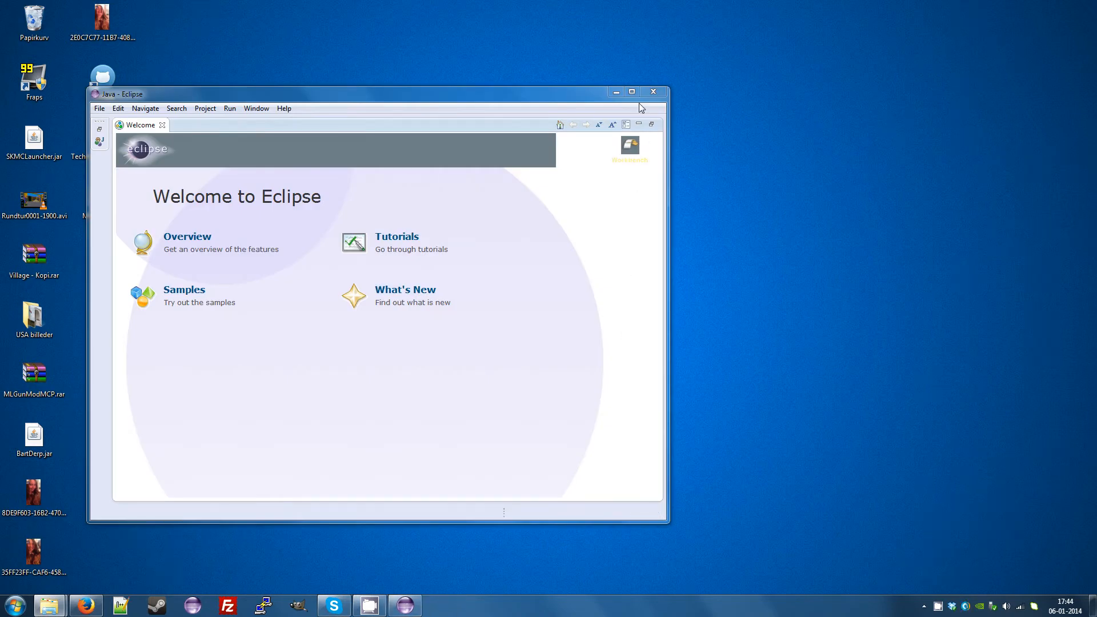
# Maximize the Eclipse window and close the Welcome page to reach the Java workbench.
pyautogui.click(632, 91)
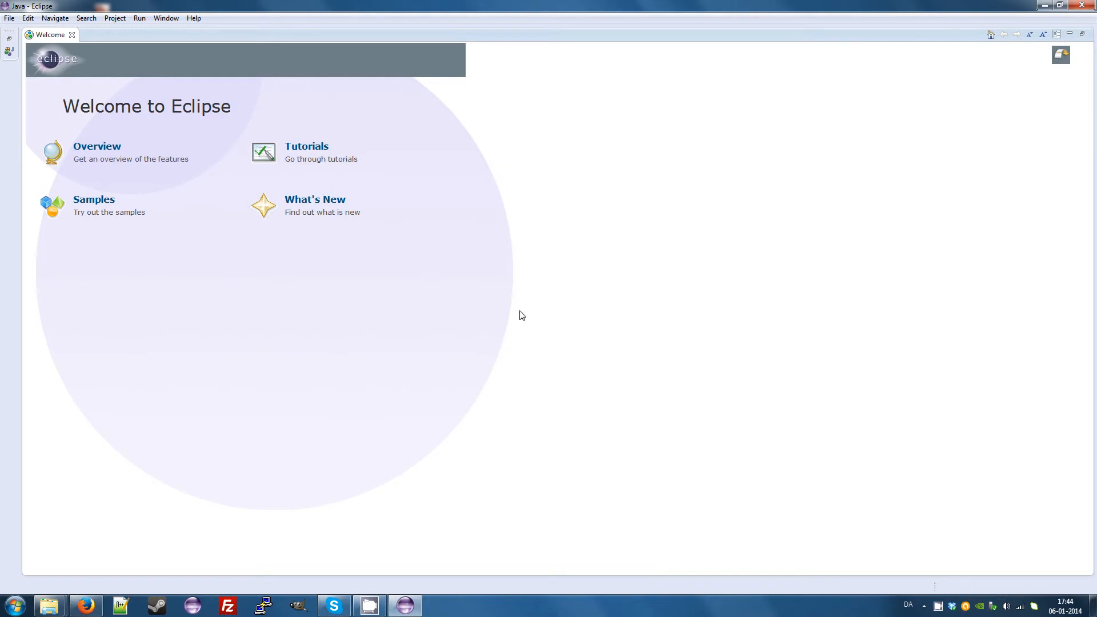
pyautogui.click(72, 35)
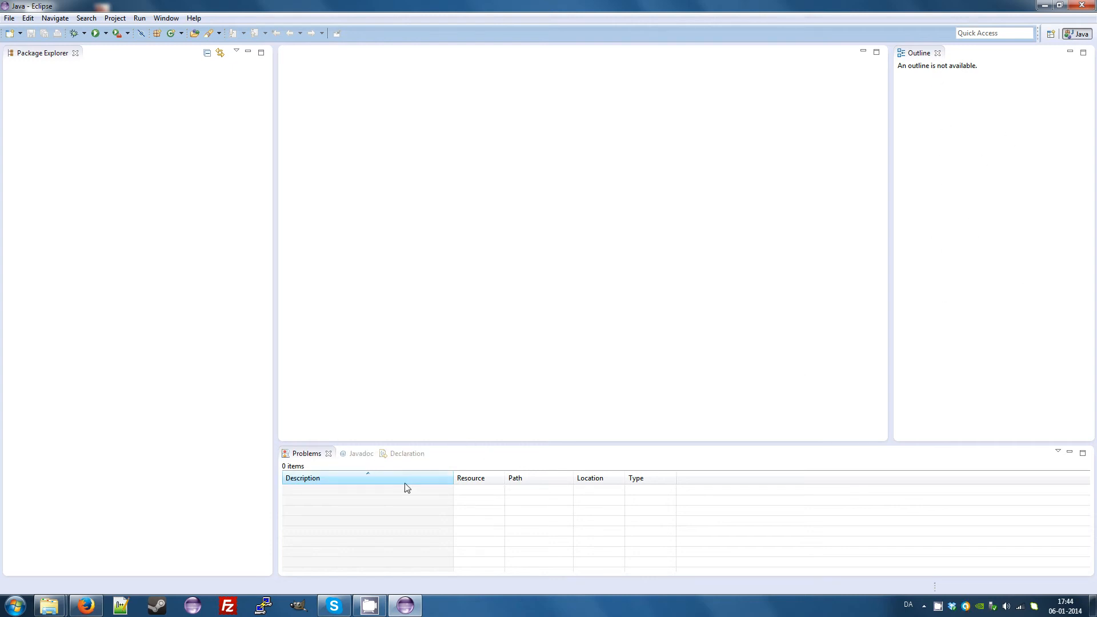
# Look through the Javadoc and Declaration views and return to the Problems view.
pyautogui.click(360, 454)
pyautogui.click(406, 455)
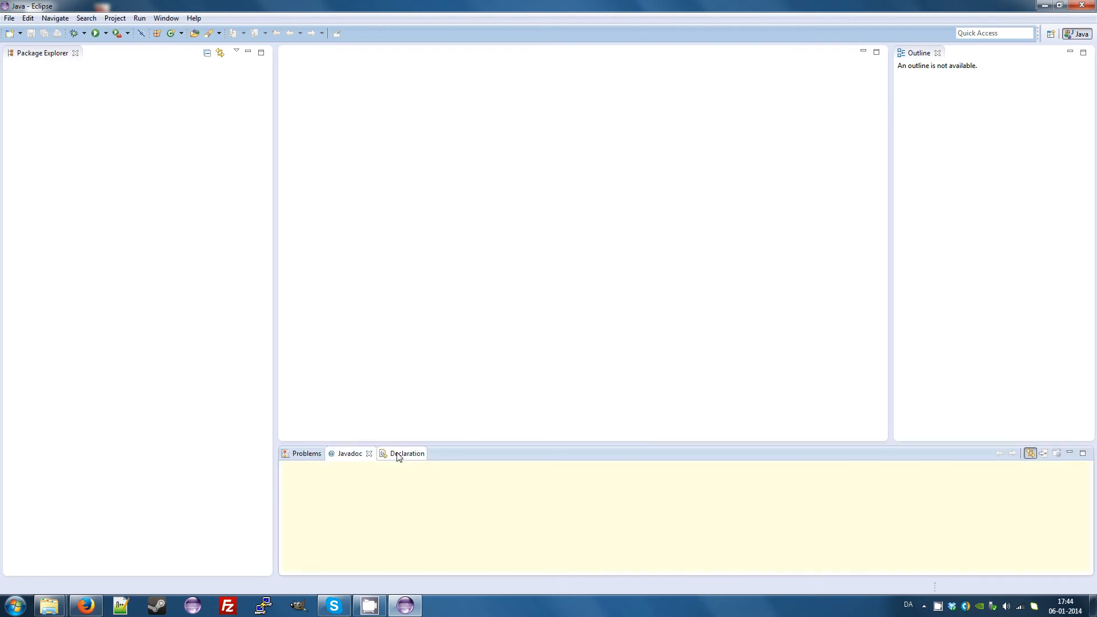
pyautogui.click(315, 456)
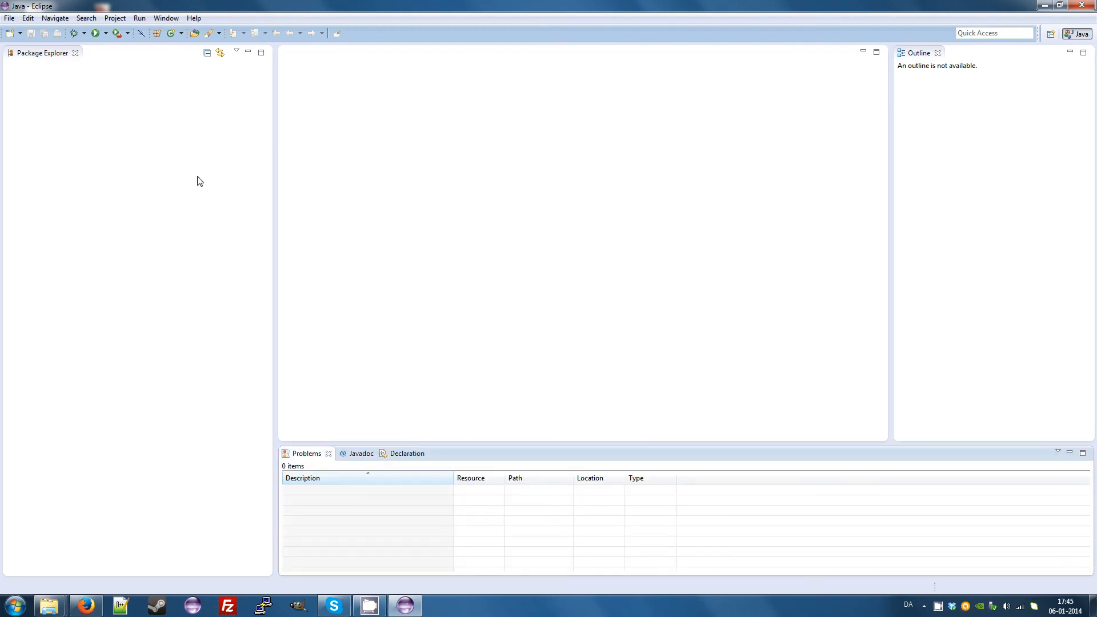